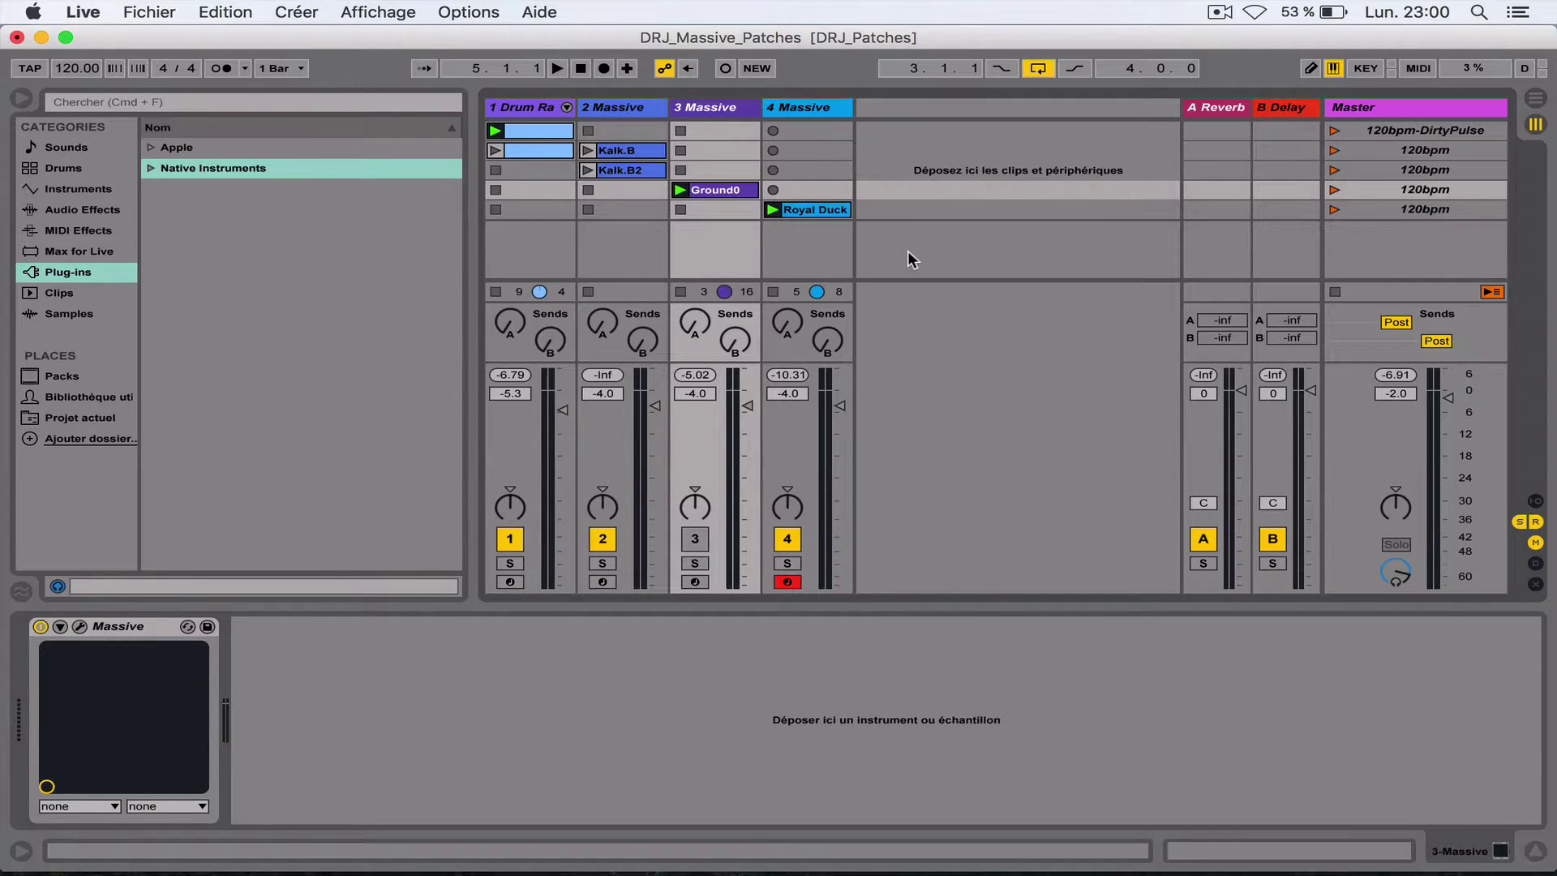
- Add a MIDI track, place it after the 4 Massive track, and copy the Royal Duck clip into it
{"action": "key", "text": "super+shift+t"}
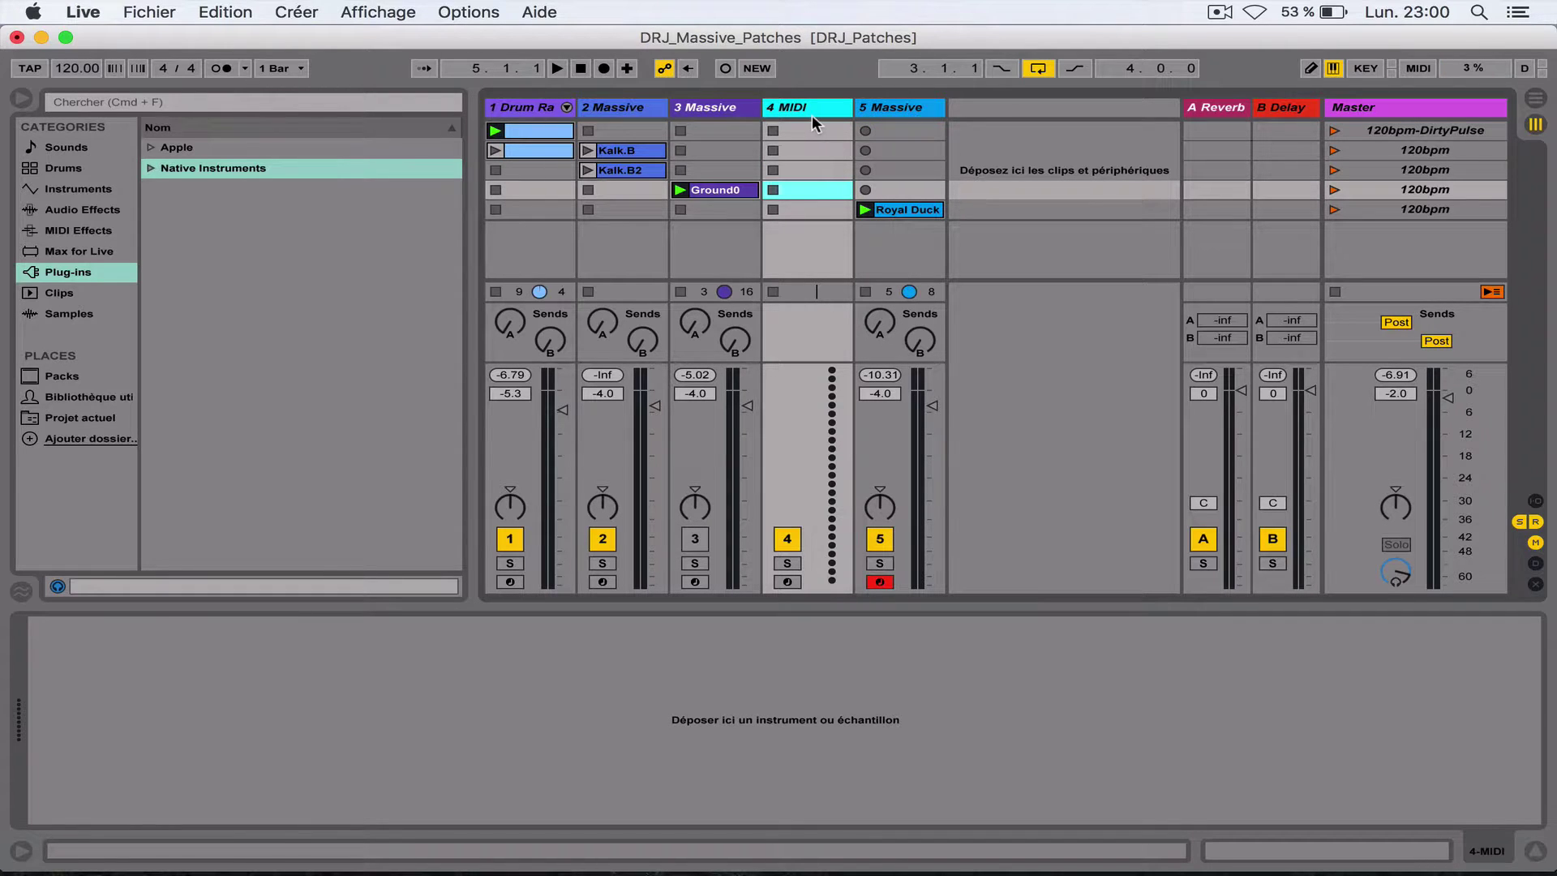
{"action": "left_click_drag", "start_coordinate": [819, 110], "coordinate": [937, 107]}
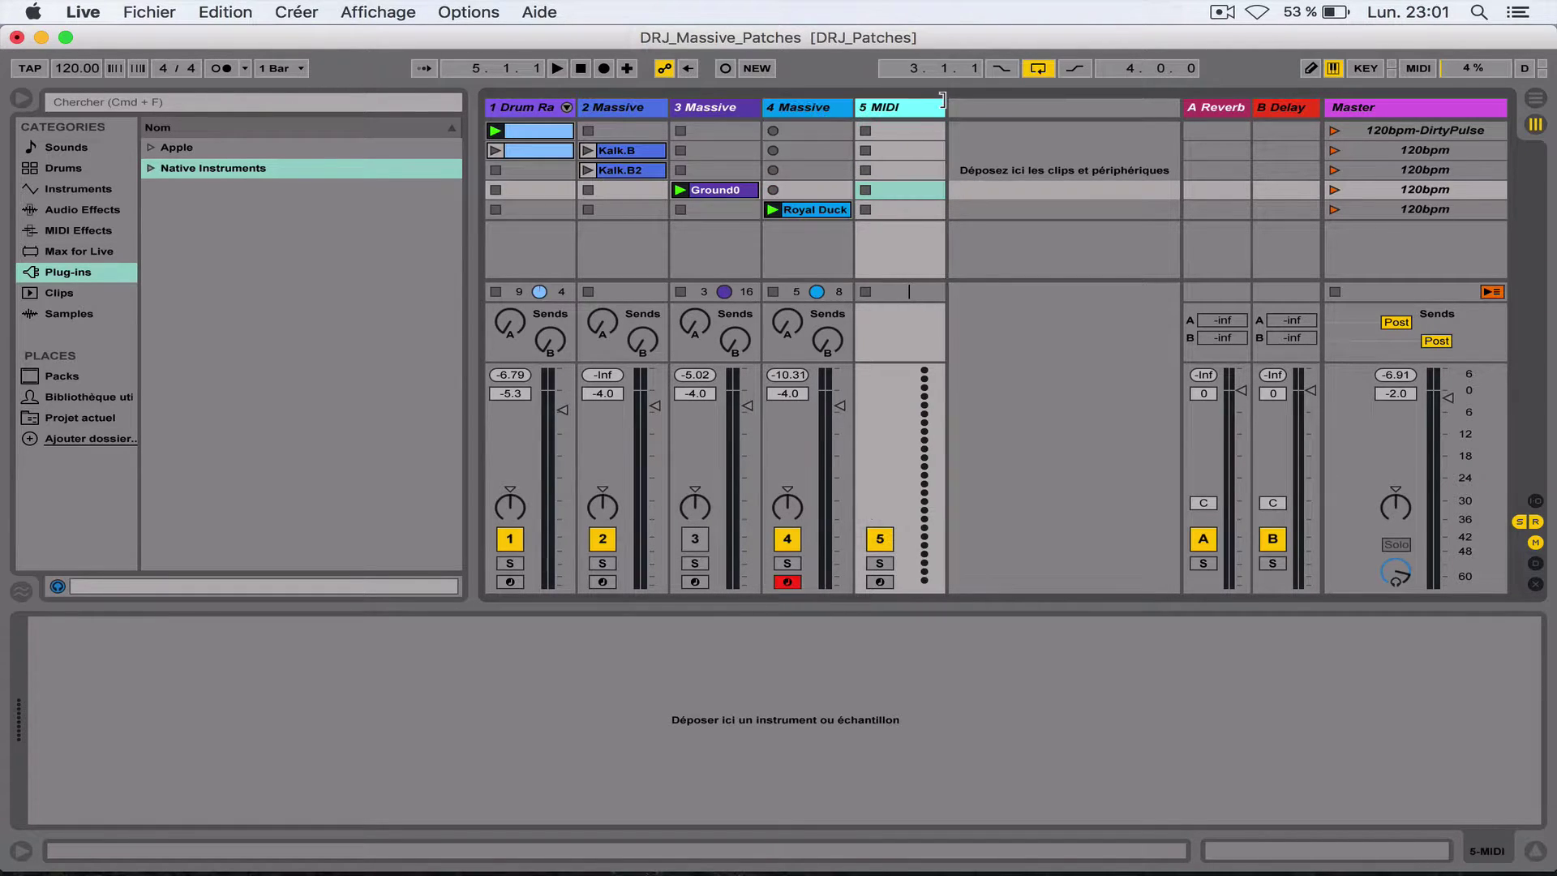
{"action": "left_click", "coordinate": [811, 214]}
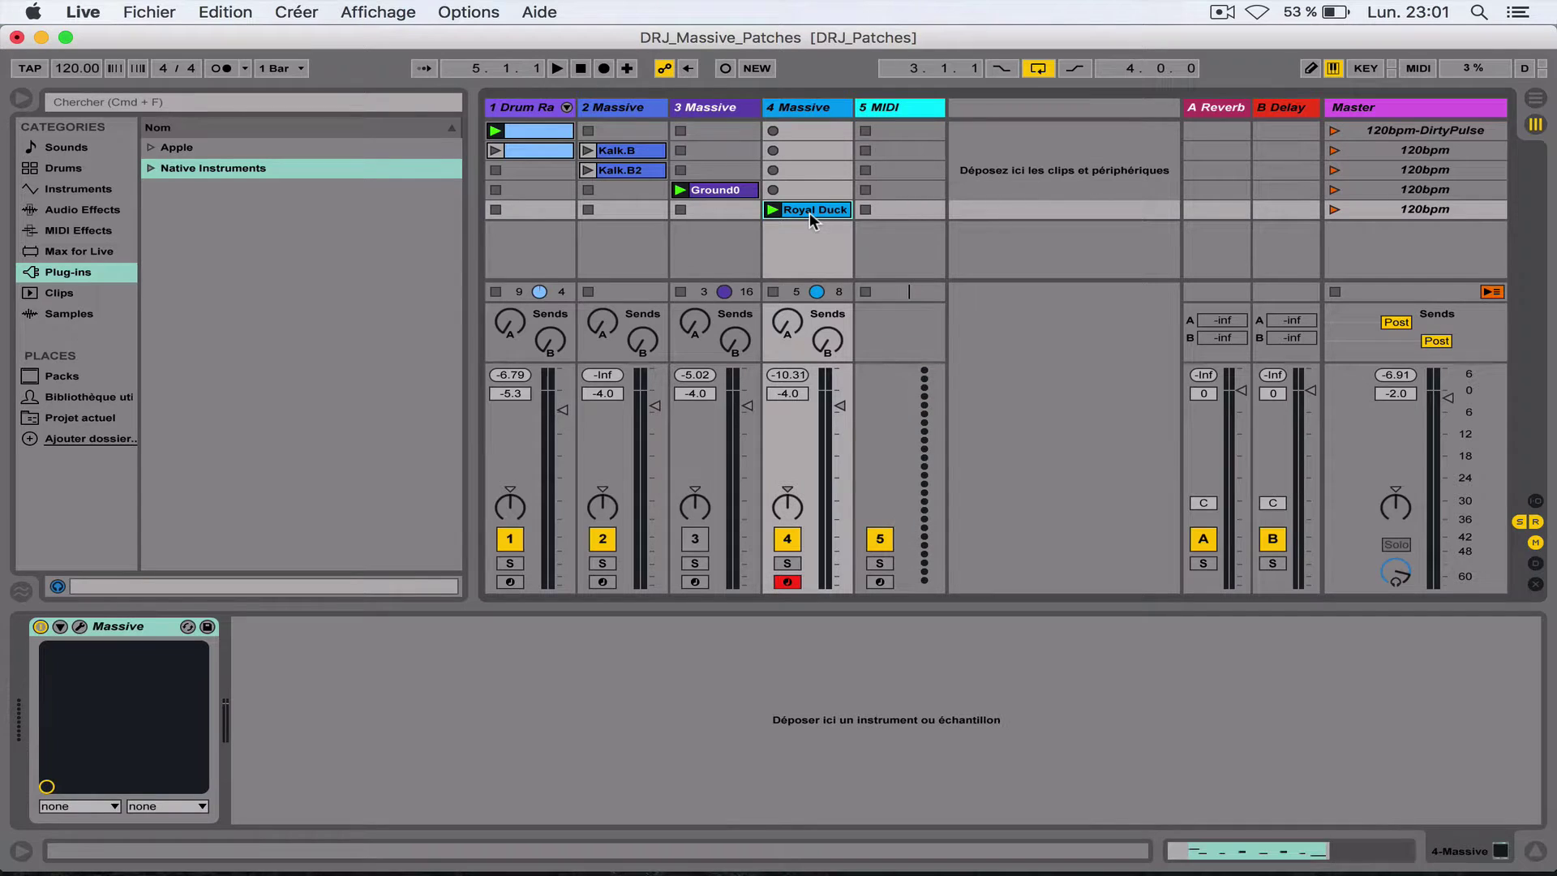
{"action": "left_click_drag", "start_coordinate": [814, 213], "coordinate": [875, 212]}
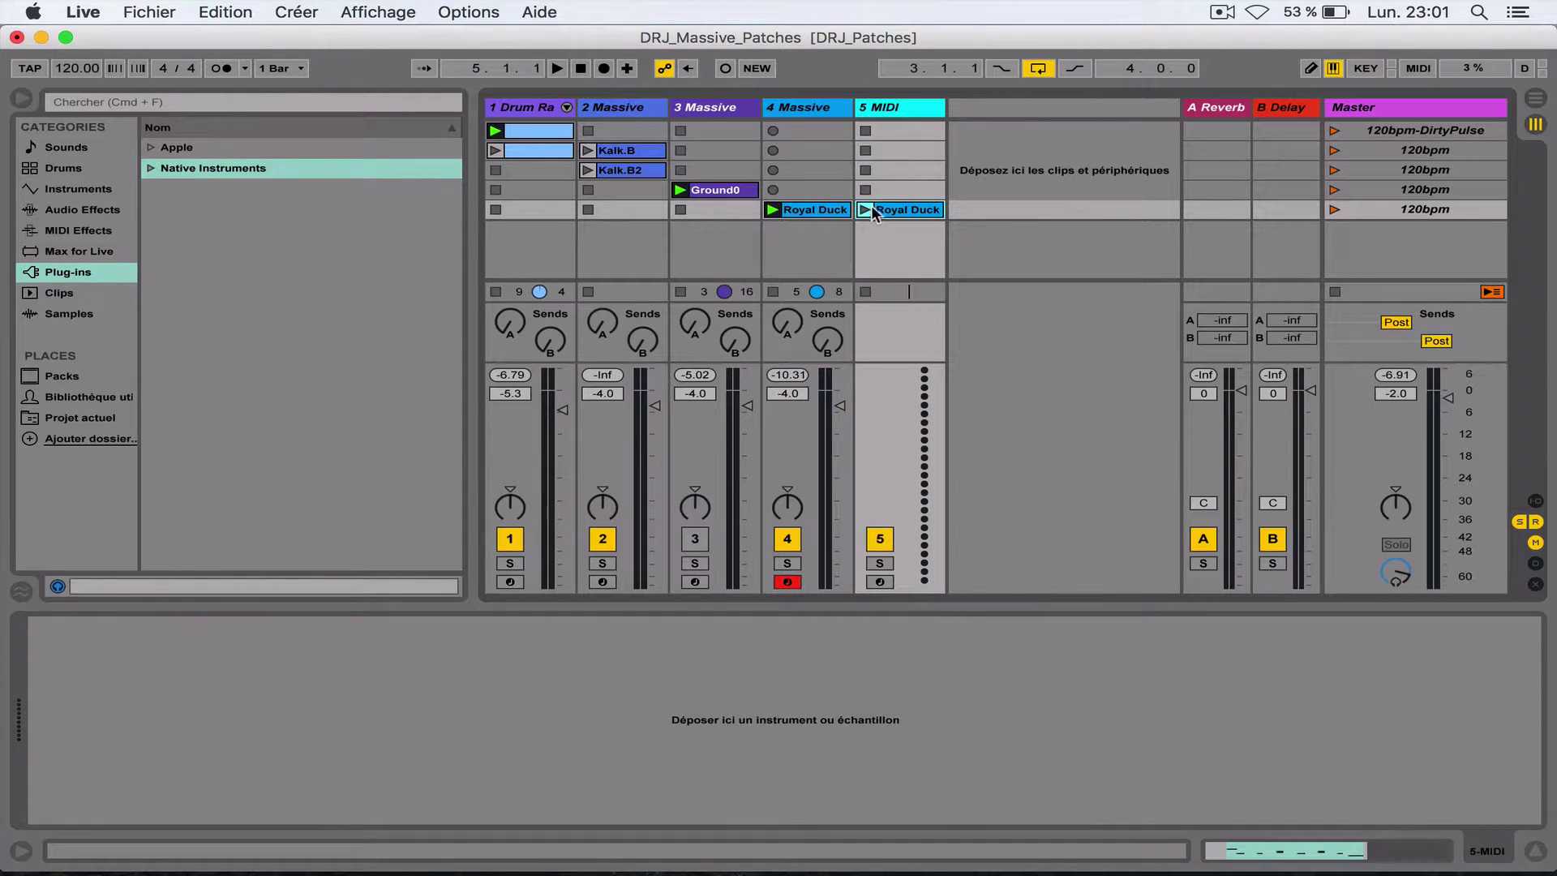
- Stop the clip playing on the 4 Massive track and arm the new MIDI track for recording
{"action": "left_click", "coordinate": [773, 293]}
{"action": "left_click", "coordinate": [880, 581]}
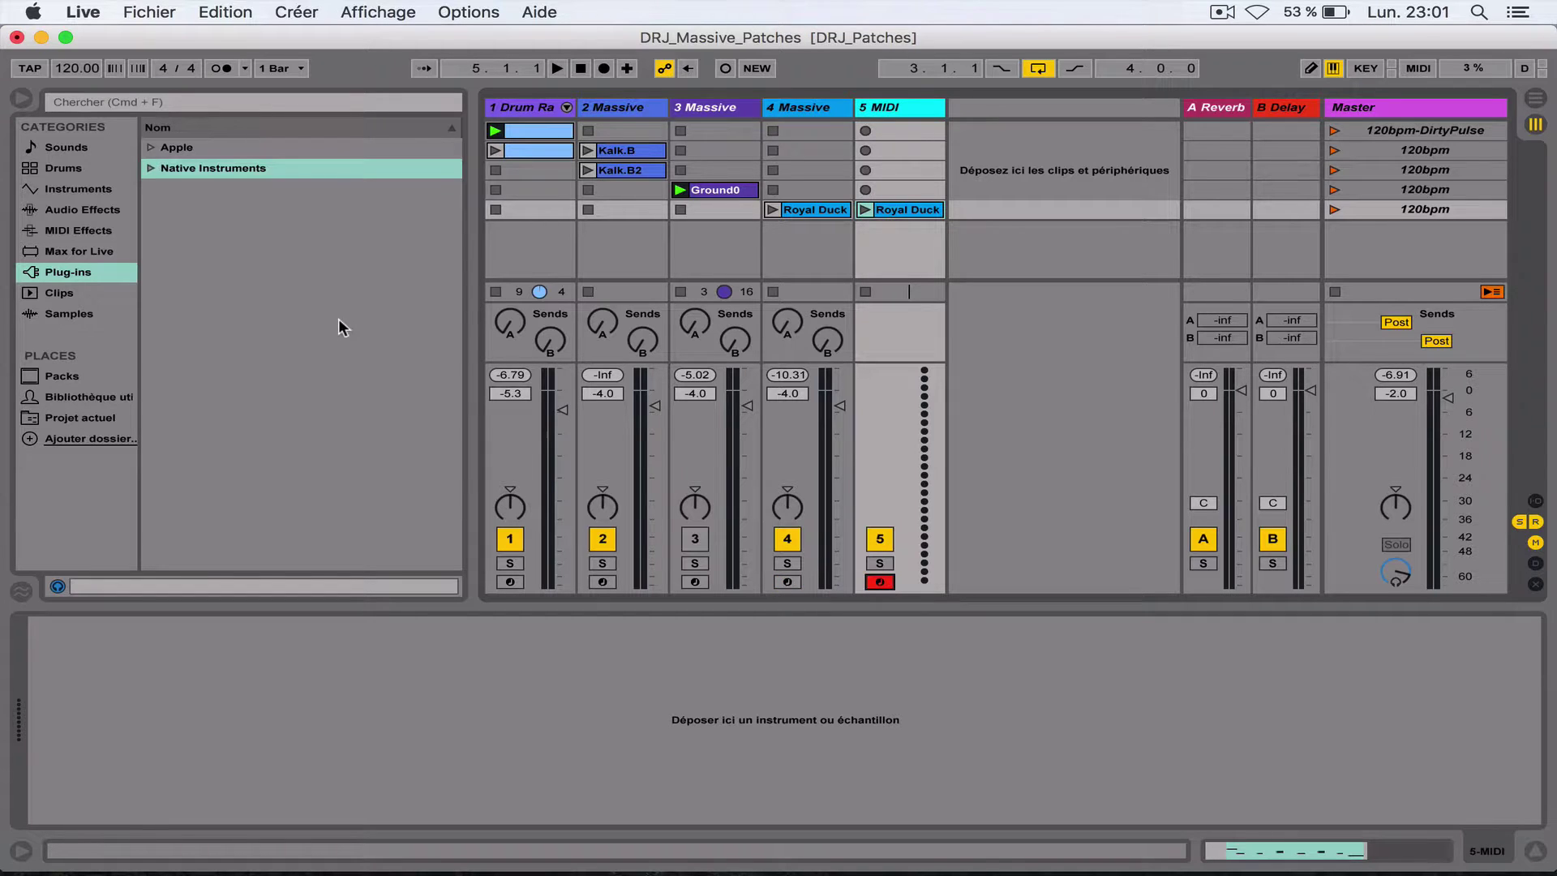
- Load the Native Instruments Massive plug-in on the new MIDI track, start a new sound, and close its window
{"action": "left_click", "coordinate": [151, 169]}
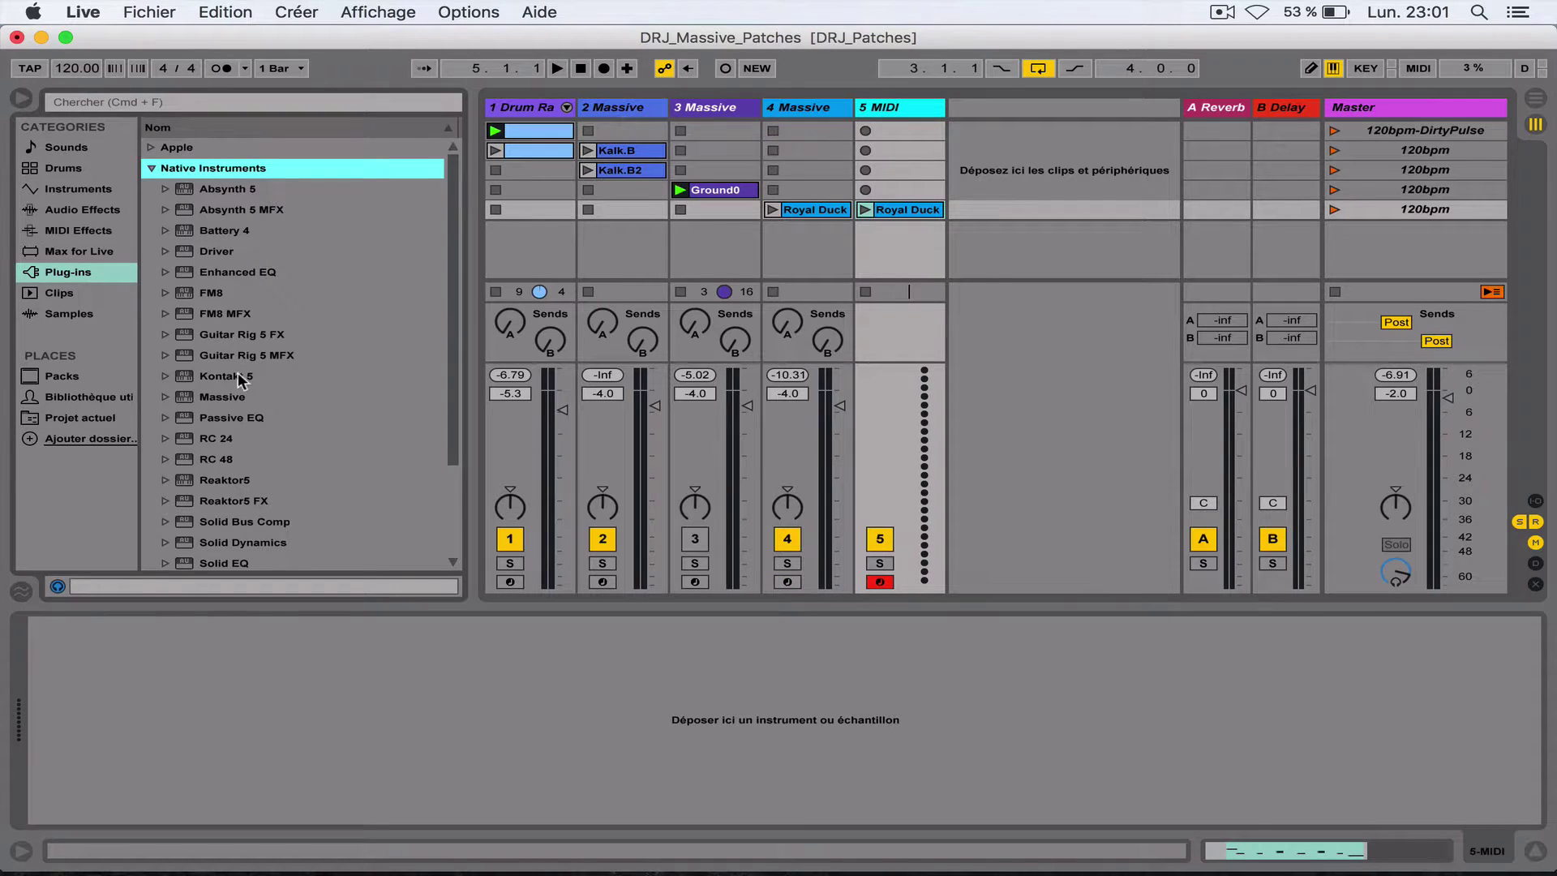
{"action": "left_click", "coordinate": [219, 396]}
{"action": "double_click", "coordinate": [219, 396]}
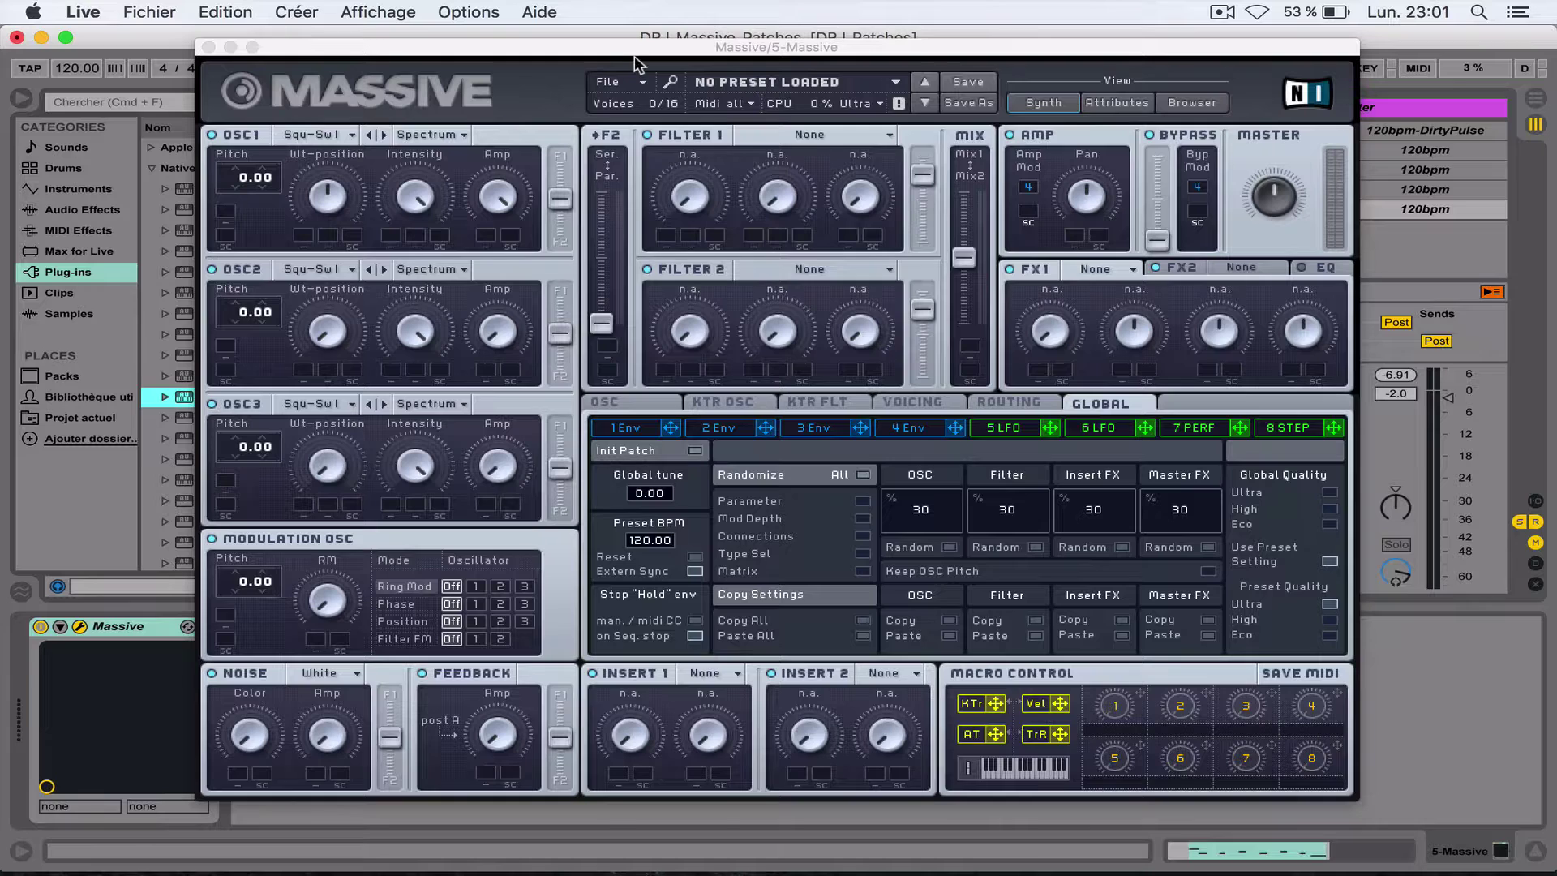
{"action": "left_click", "coordinate": [618, 81]}
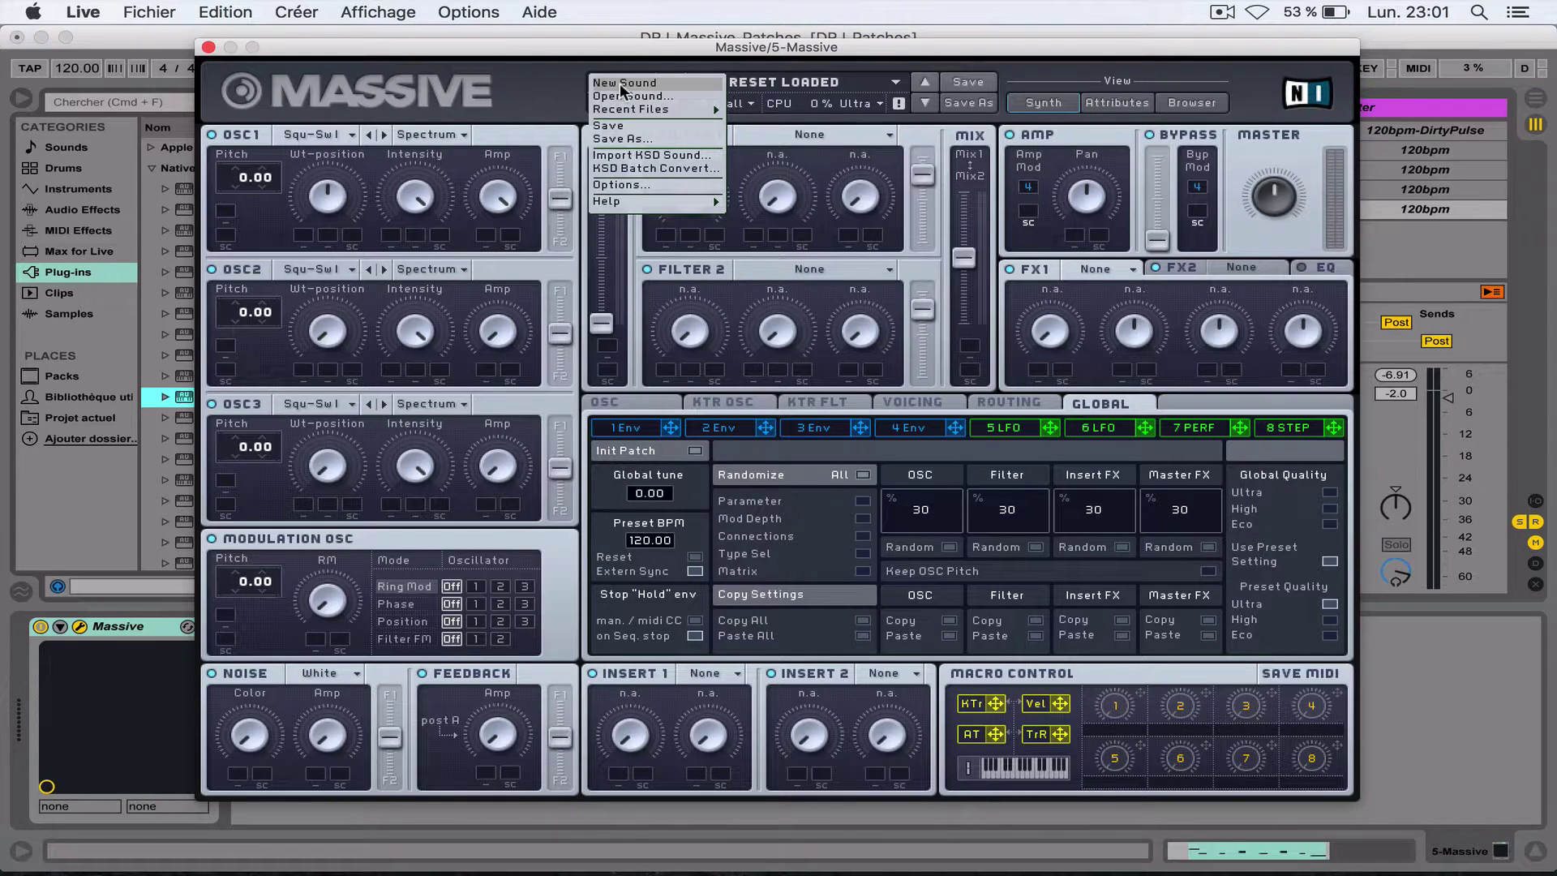
{"action": "left_click", "coordinate": [620, 83]}
{"action": "left_click_drag", "start_coordinate": [630, 54], "coordinate": [657, 9]}
{"action": "left_click", "coordinate": [232, 34]}
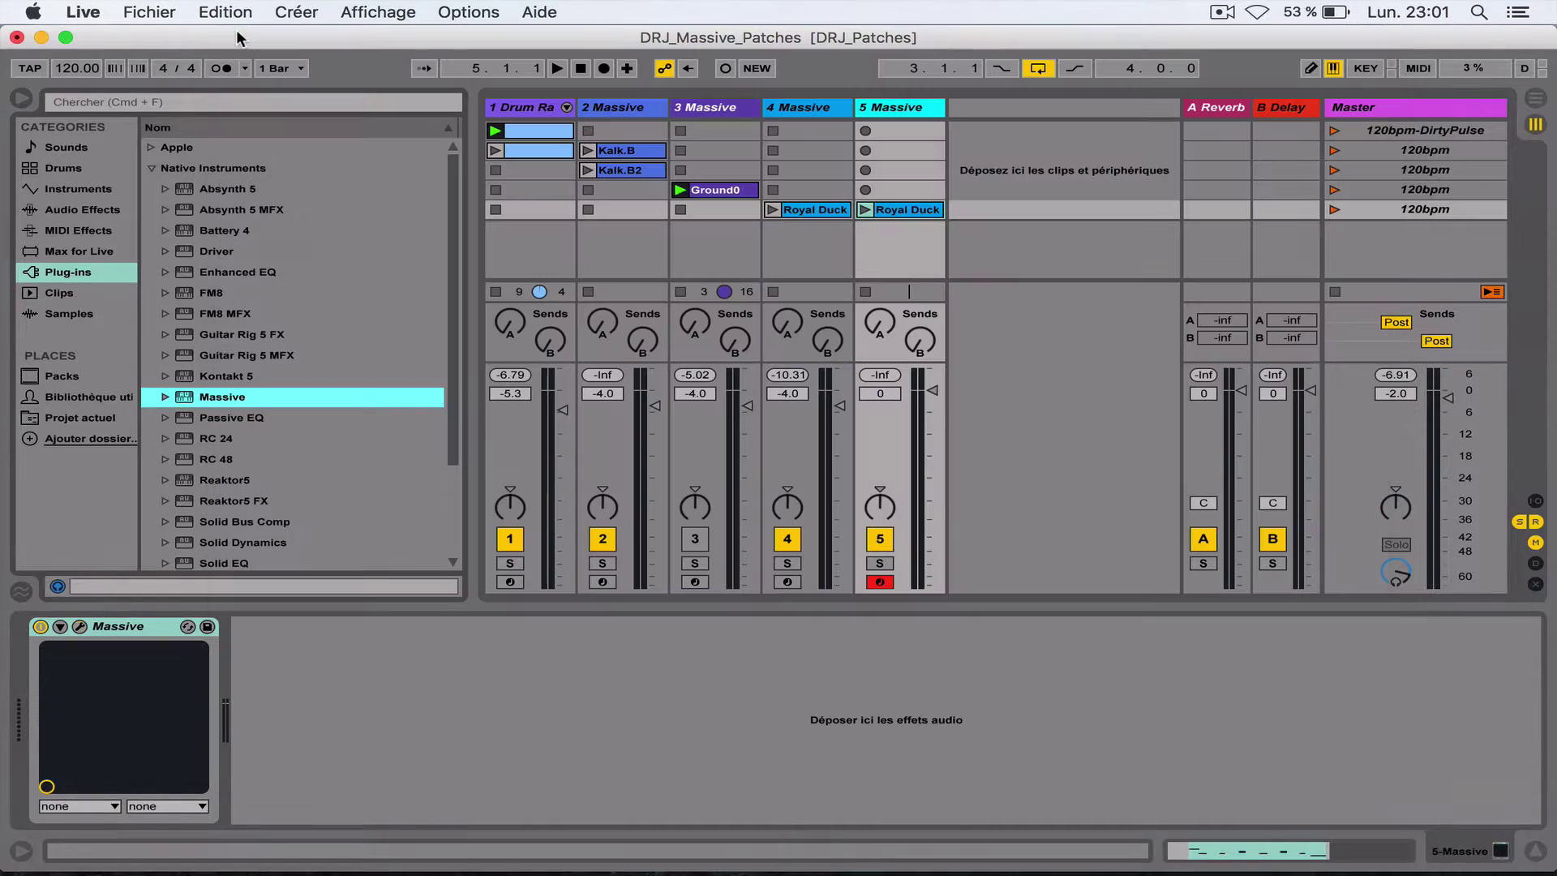
- Lower the drum rack track's volume to -17.0 dB and play the Royal Duck clip on track 5
{"action": "left_click_drag", "start_coordinate": [499, 388], "coordinate": [499, 438]}
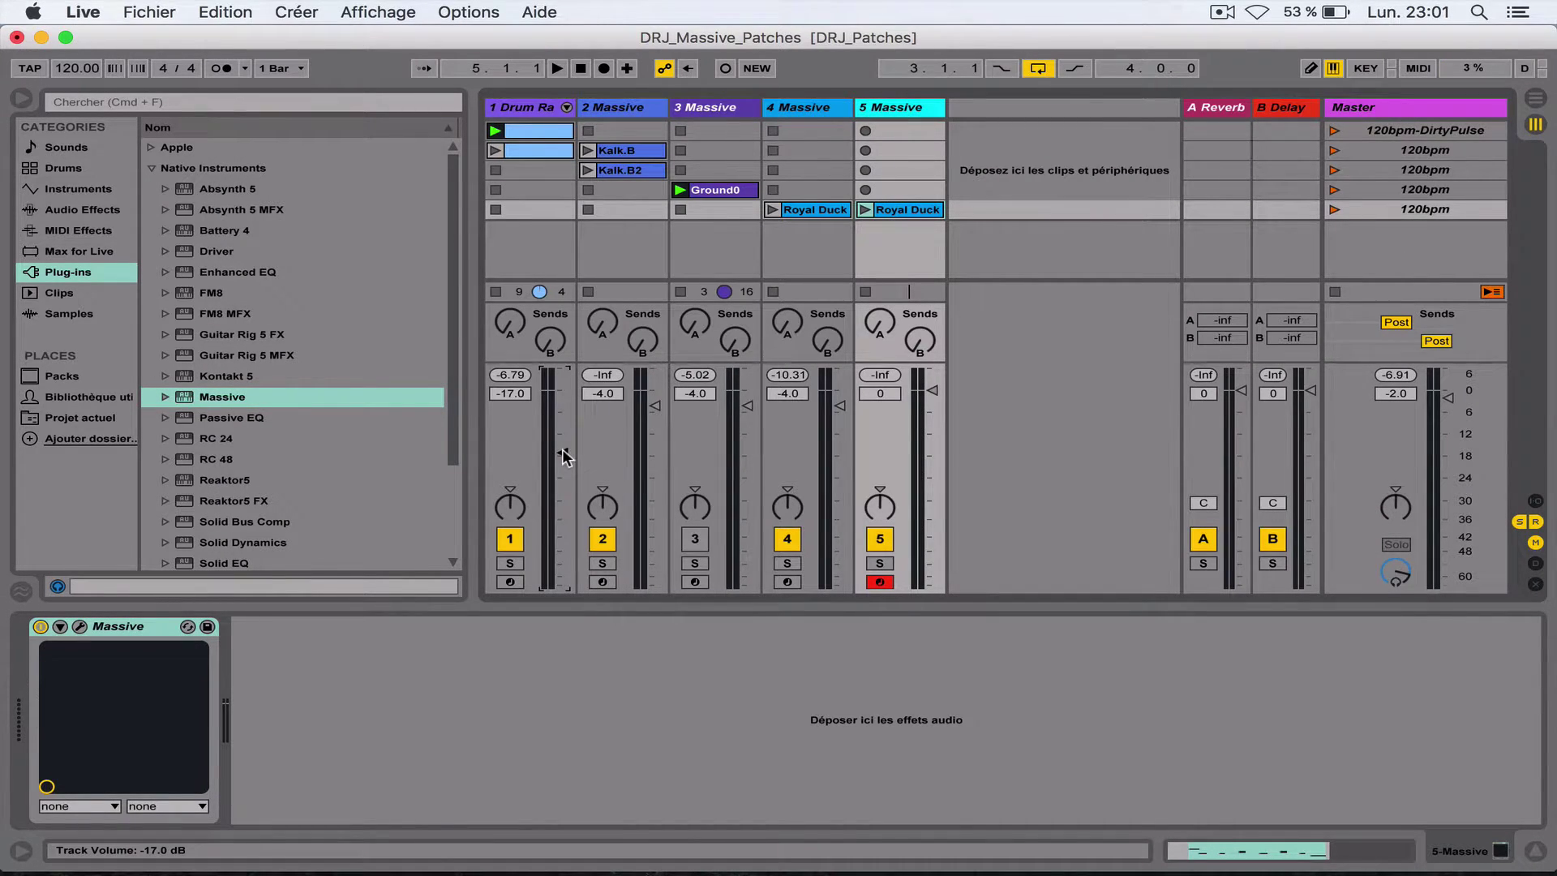
{"action": "key", "text": "space"}
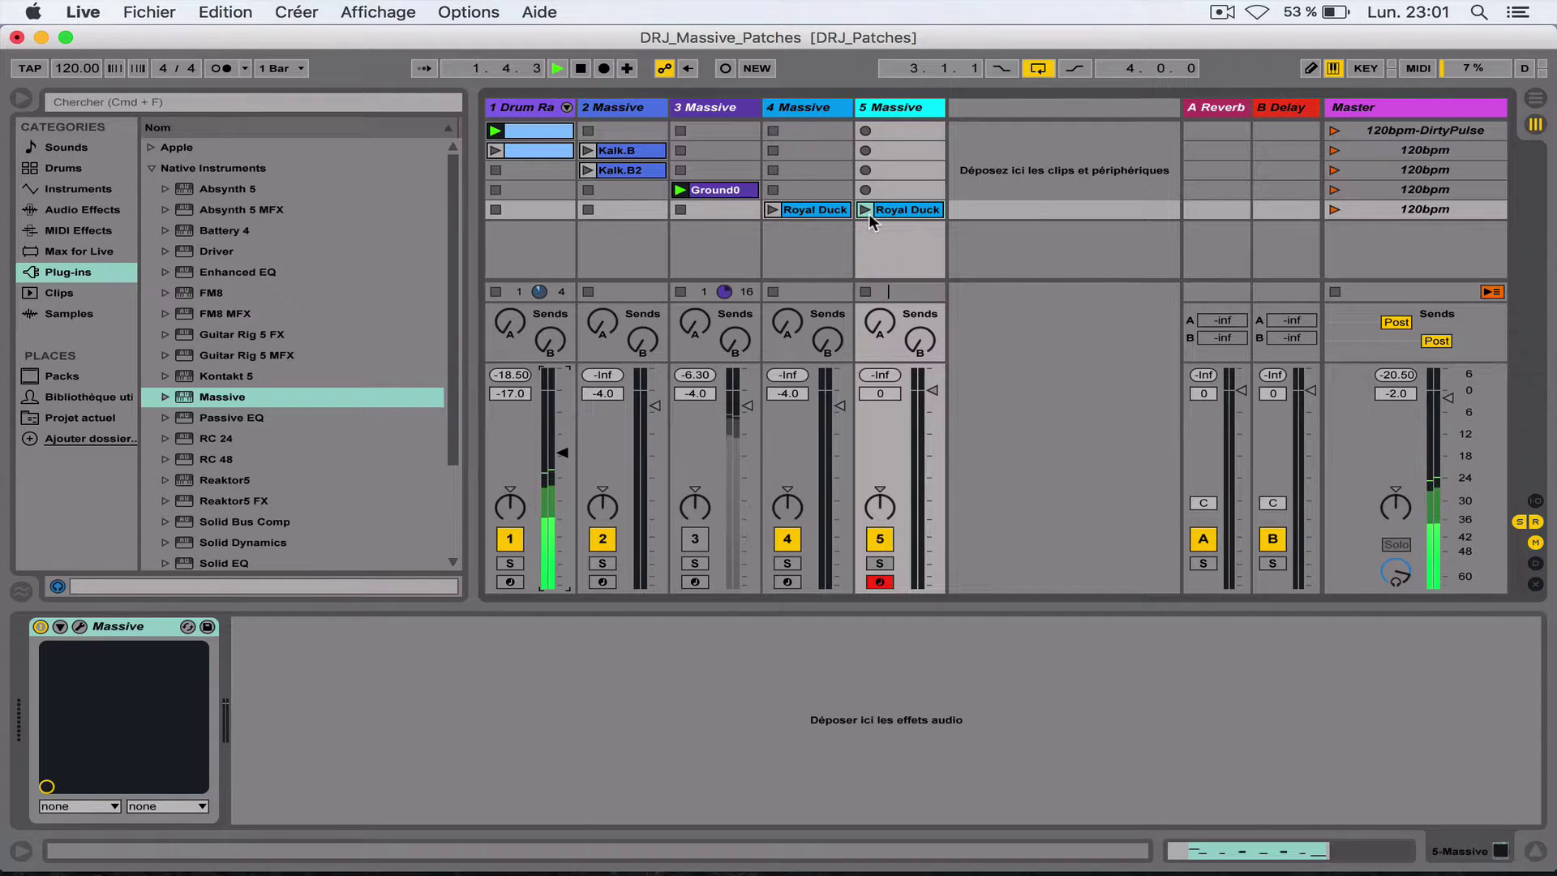
{"action": "key", "text": "space"}
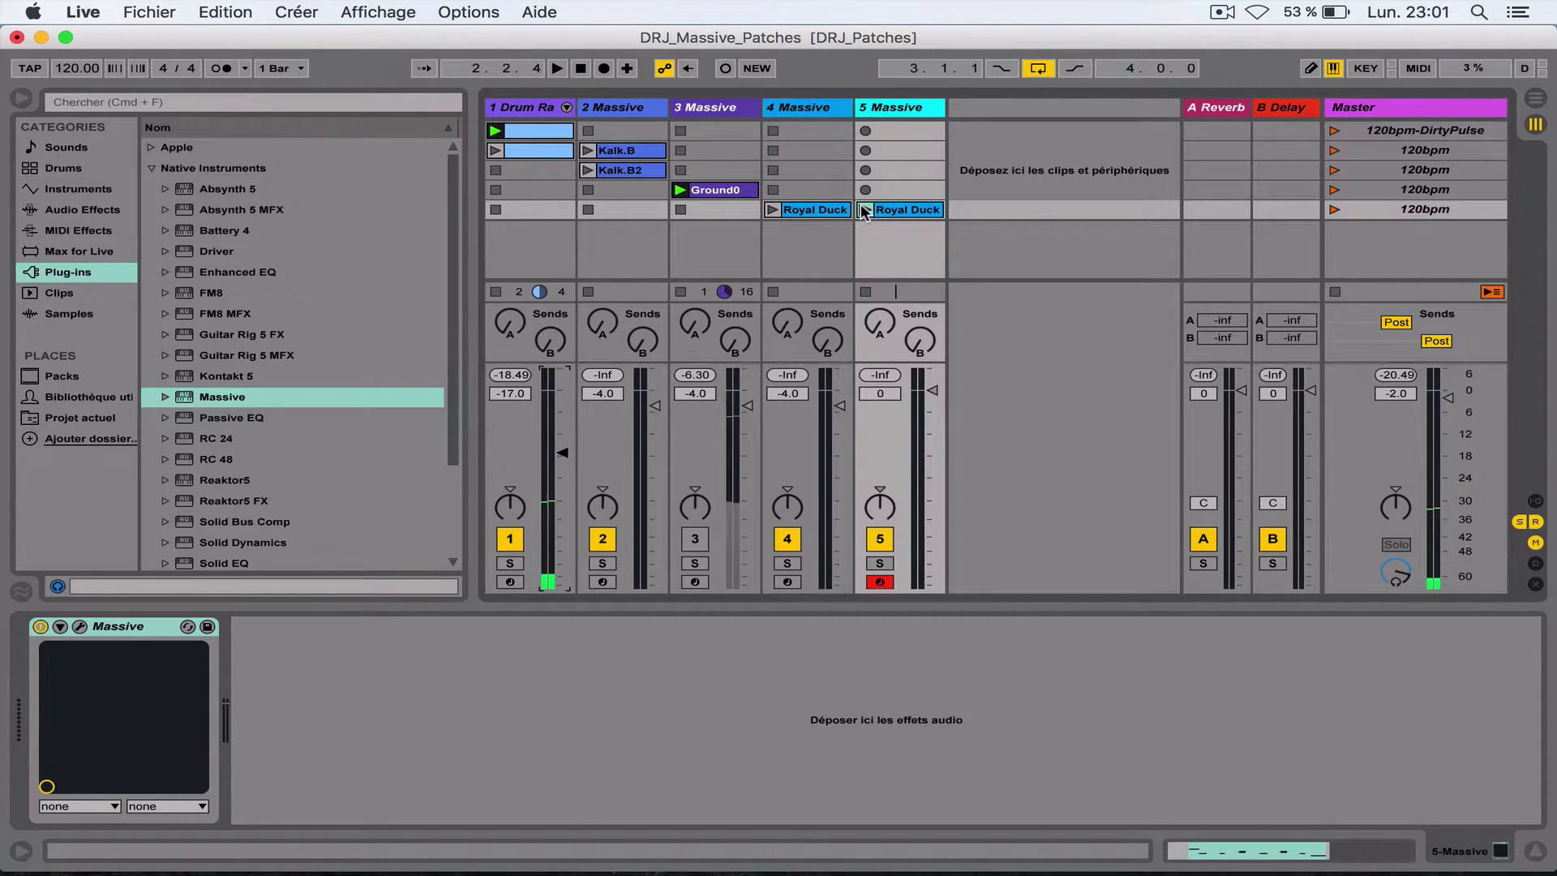
{"action": "left_click", "coordinate": [865, 209]}
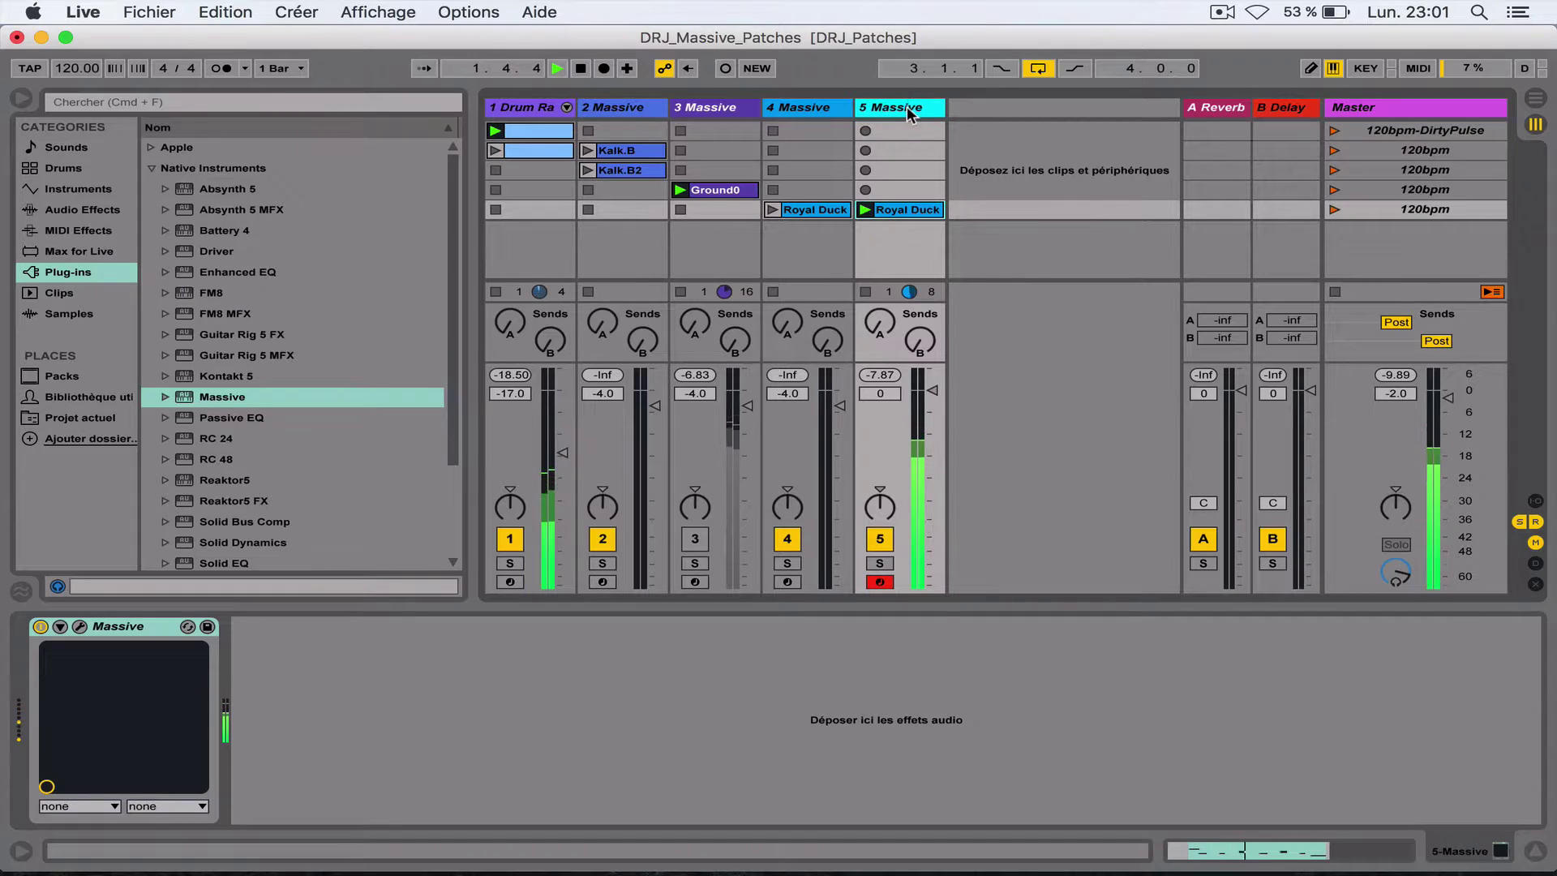
- Set the volume of the 5 Massive track to -4 dB
{"action": "left_click", "coordinate": [880, 394]}
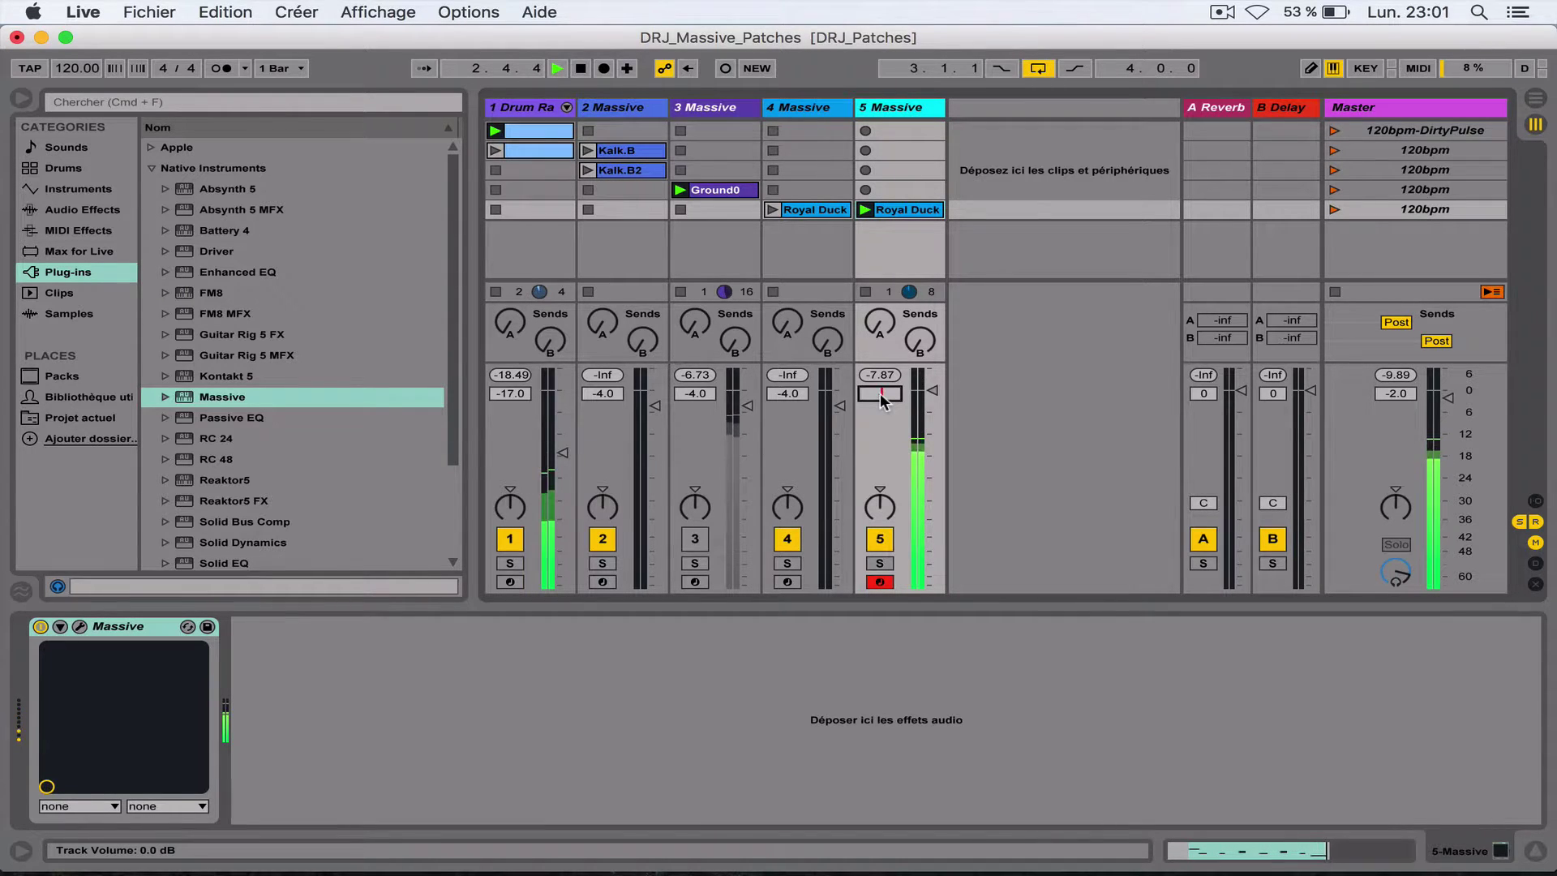
{"action": "type", "text": "-4"}
{"action": "key", "text": "Return"}
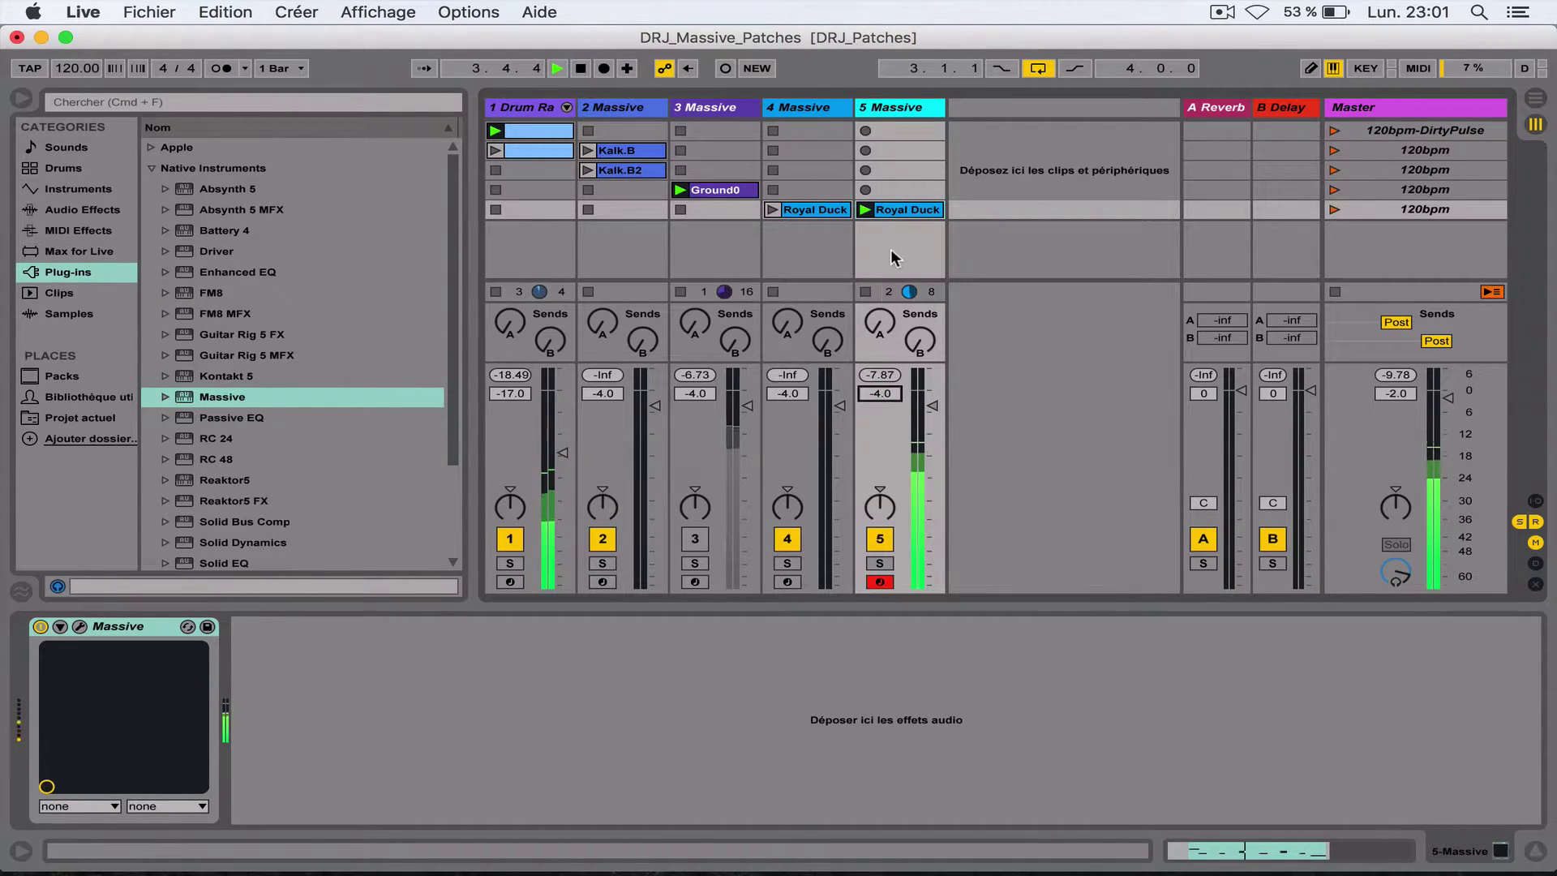
{"action": "left_click", "coordinate": [894, 113]}
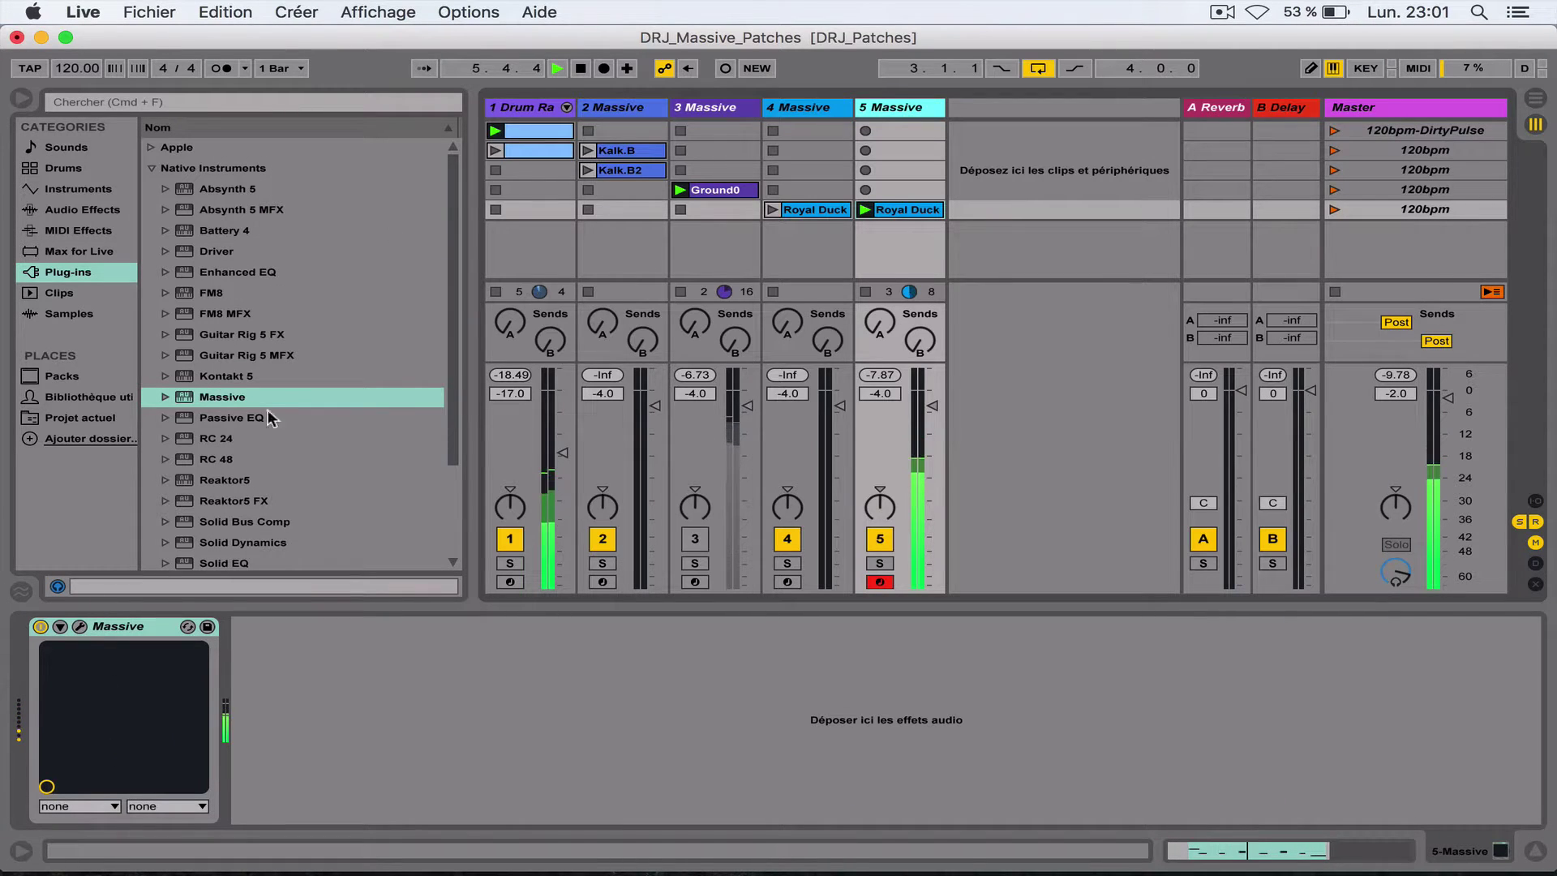
- Open the Massive editor of track 5 and set Filter 1 to the Acid type
{"action": "left_click", "coordinate": [80, 626]}
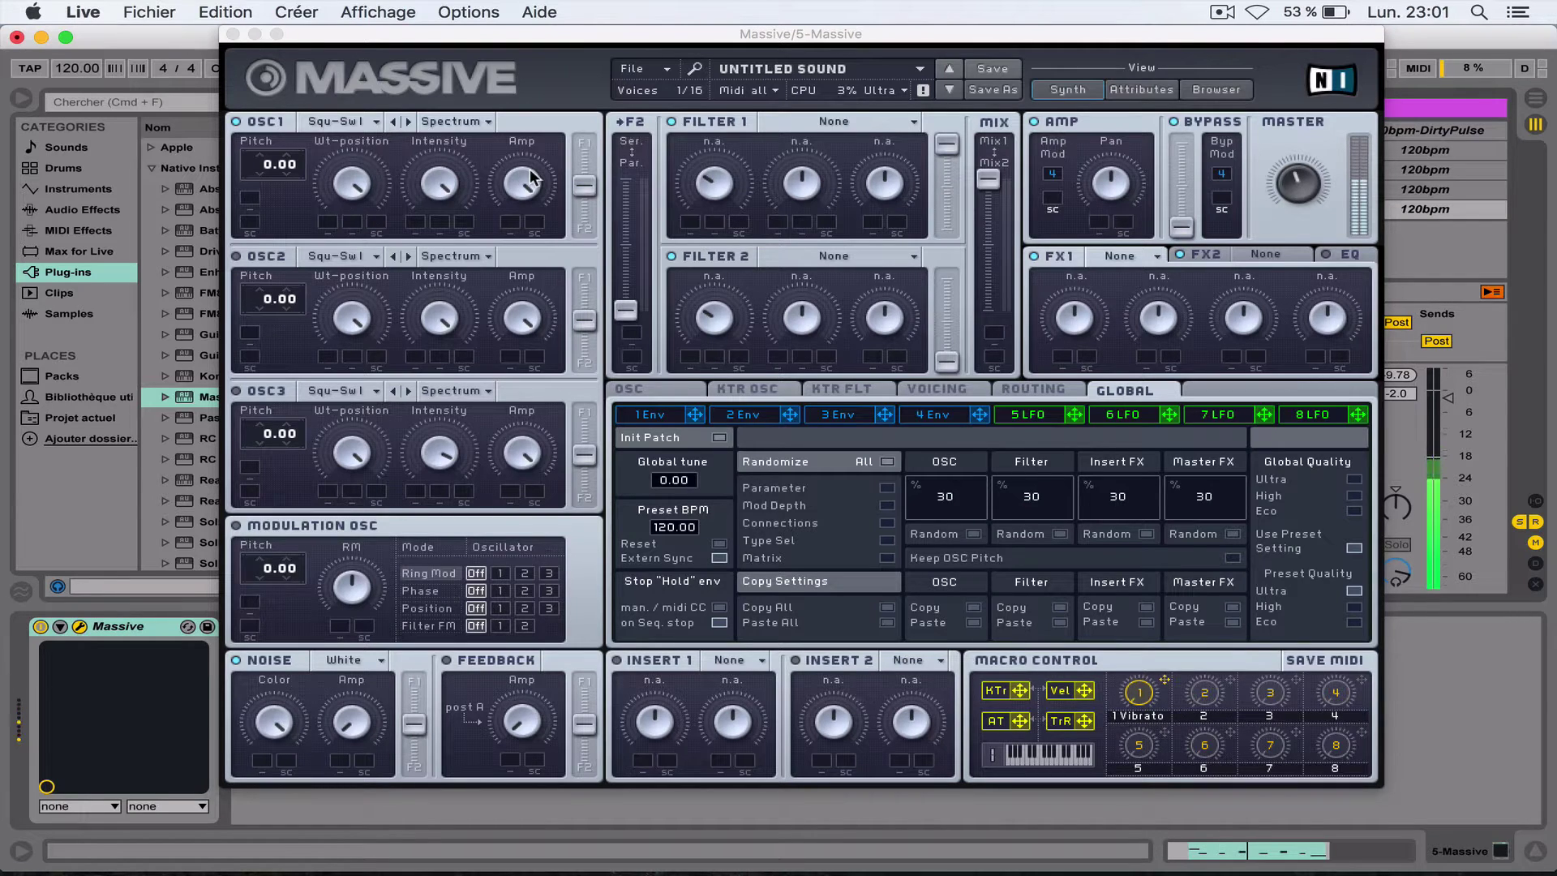
{"action": "left_click", "coordinate": [831, 121]}
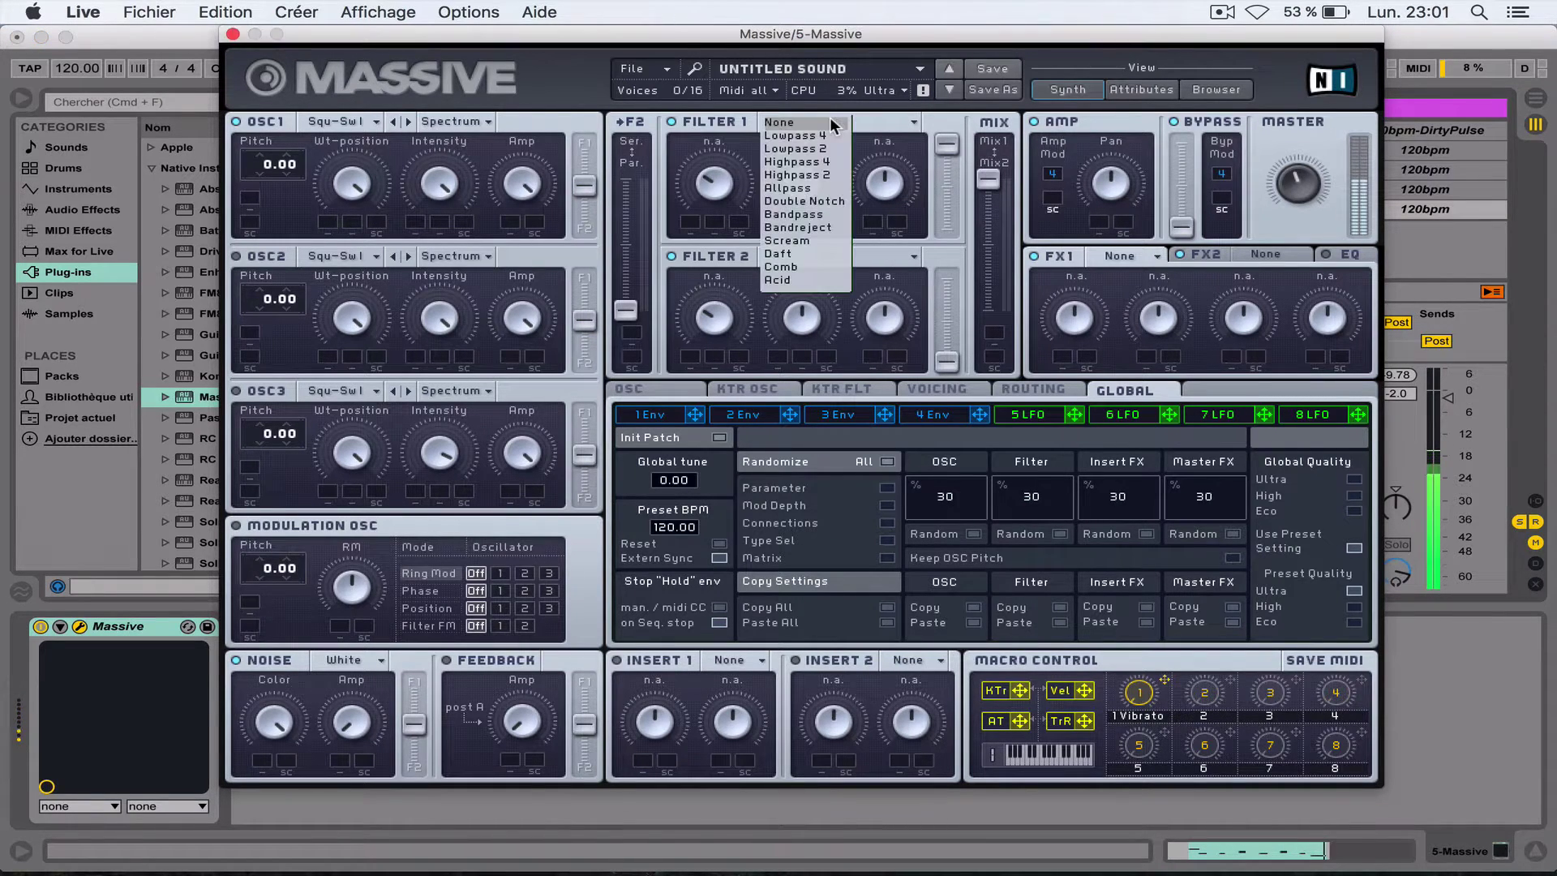
{"action": "left_click", "coordinate": [818, 278]}
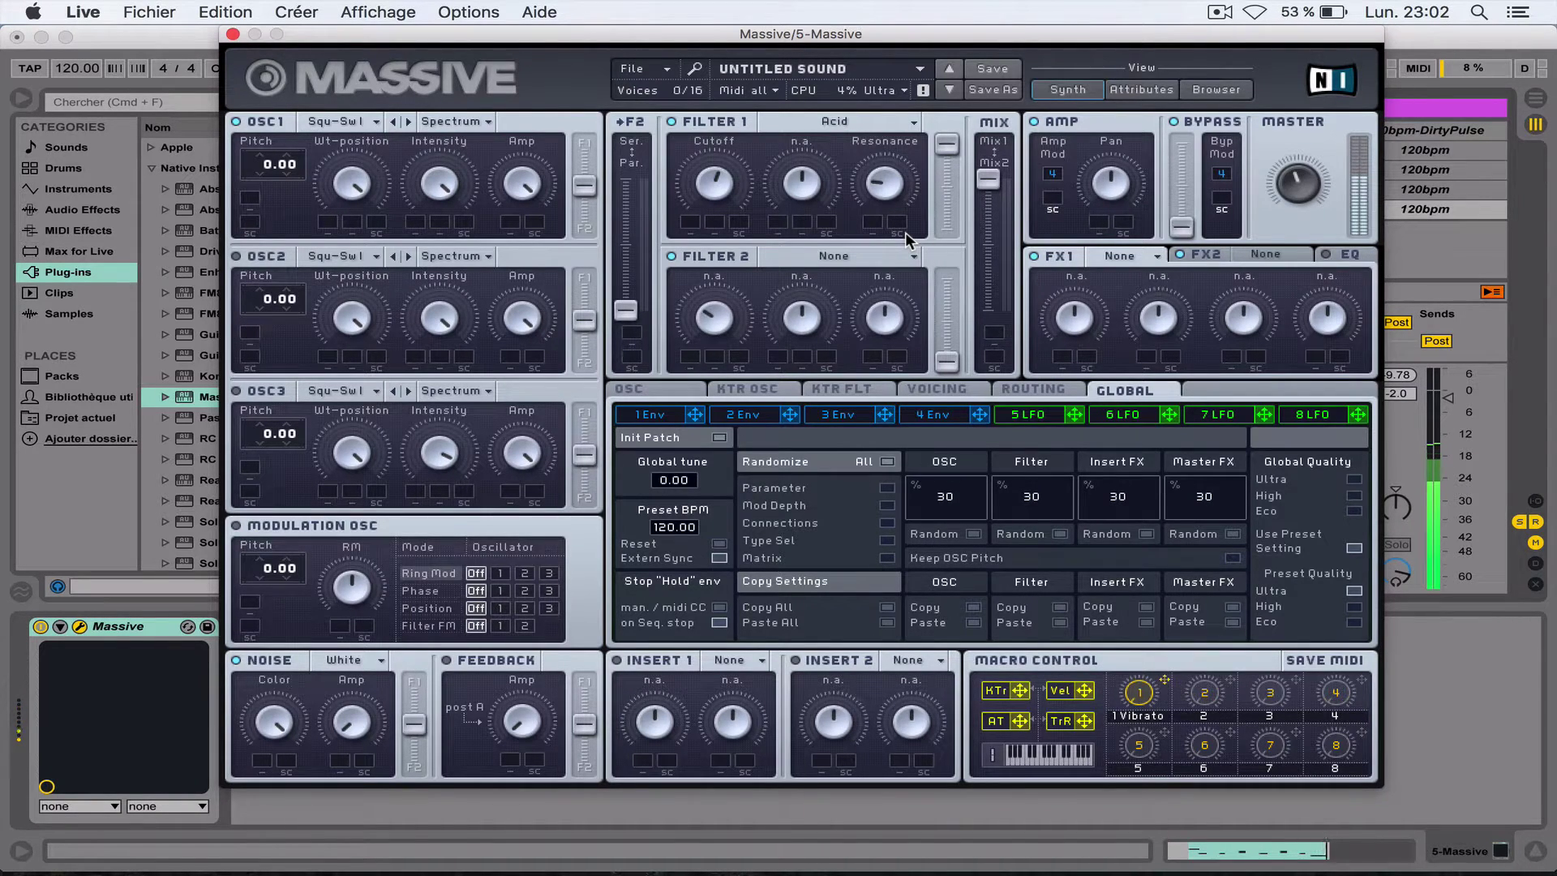
- Set the FX1 effect to Reverb and adjust its Dry/Wet amount
{"action": "left_click", "coordinate": [1121, 255]}
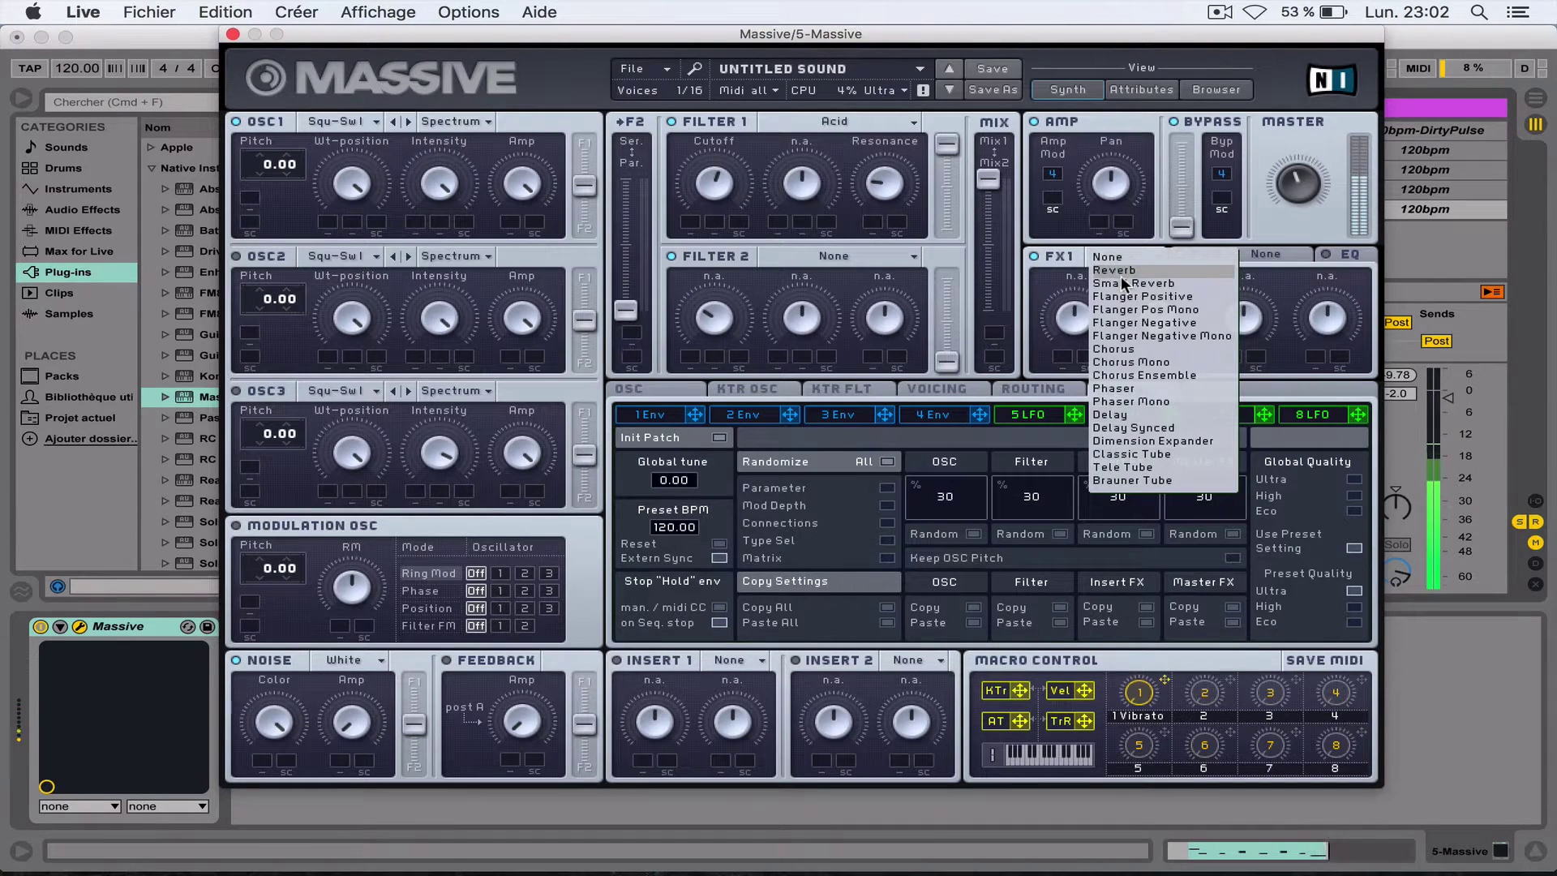
{"action": "left_click", "coordinate": [1117, 271]}
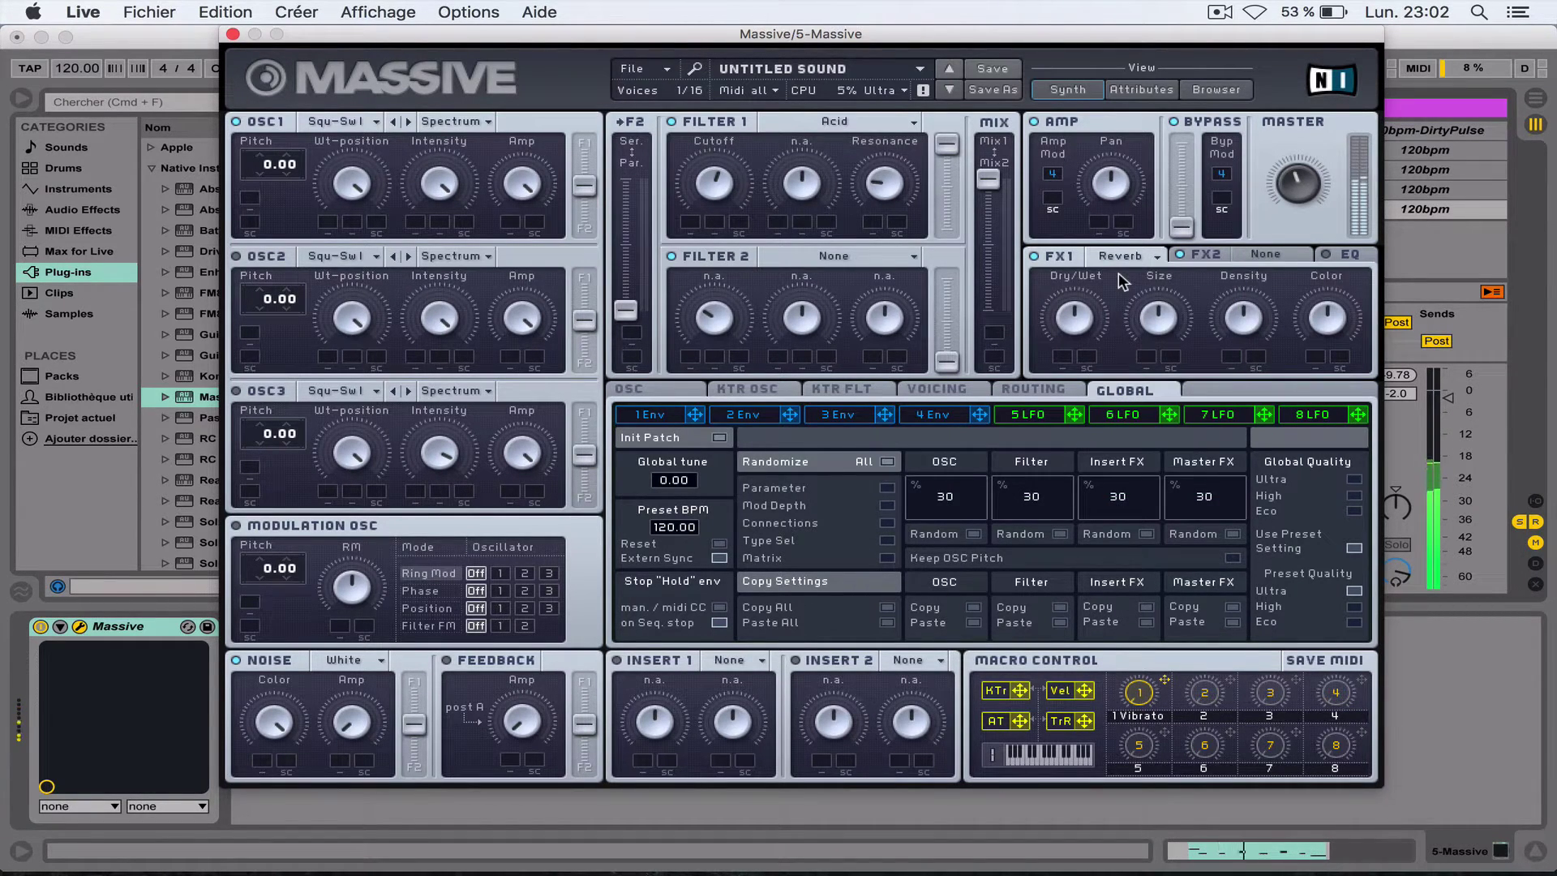
{"action": "left_click_drag", "start_coordinate": [1078, 316], "coordinate": [1078, 307]}
- Set the FX2 effect to Chorus Ensemble and lower its Dry/Wet, Rate and Depth
{"action": "left_click", "coordinate": [1257, 254]}
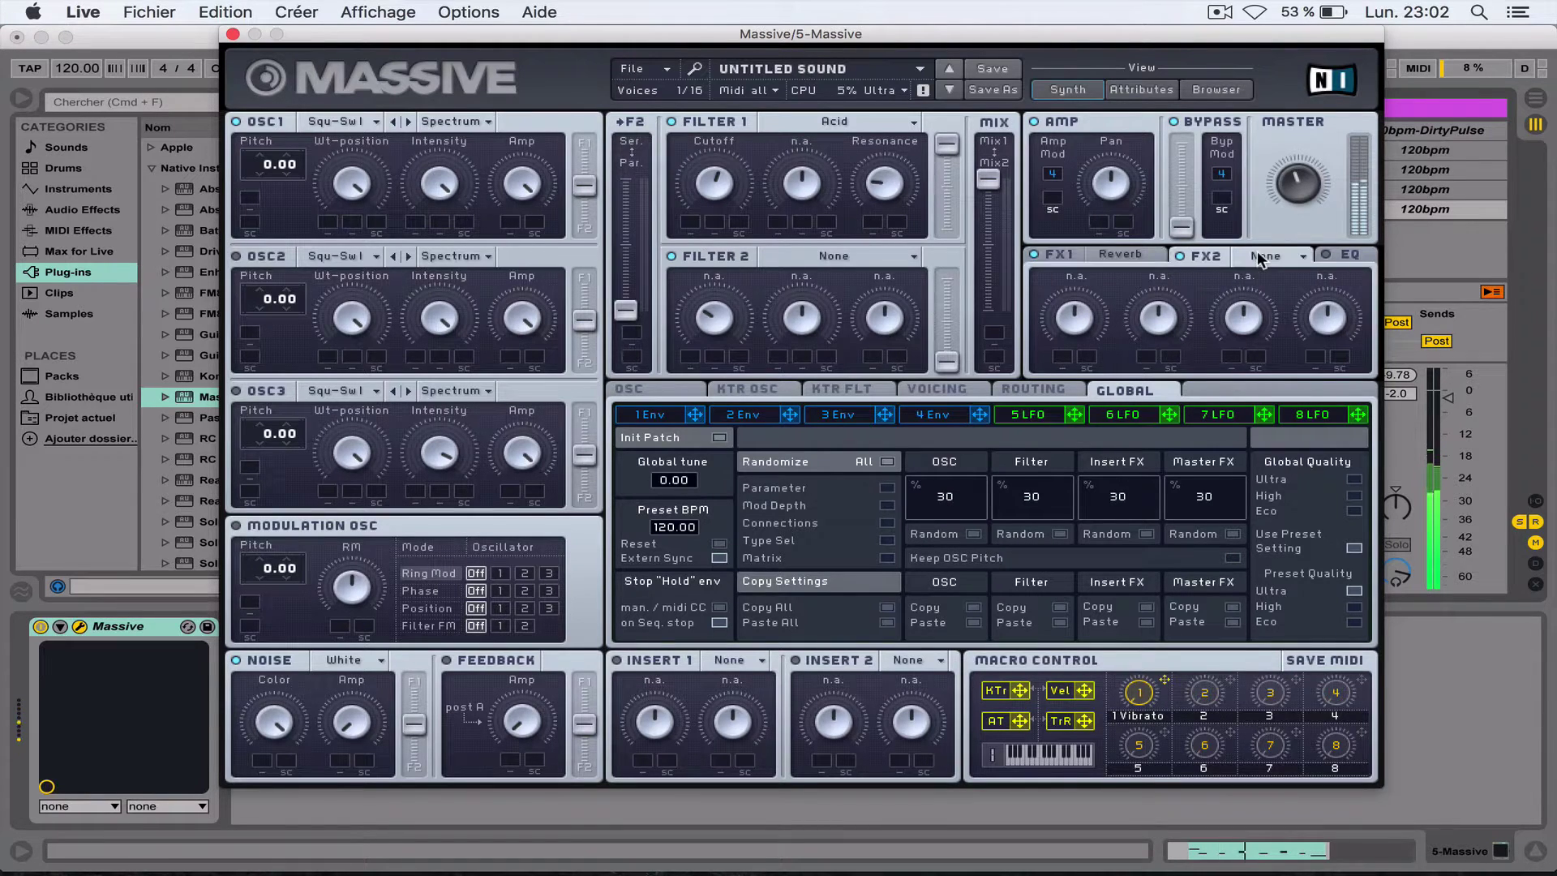
{"action": "left_click", "coordinate": [1259, 257]}
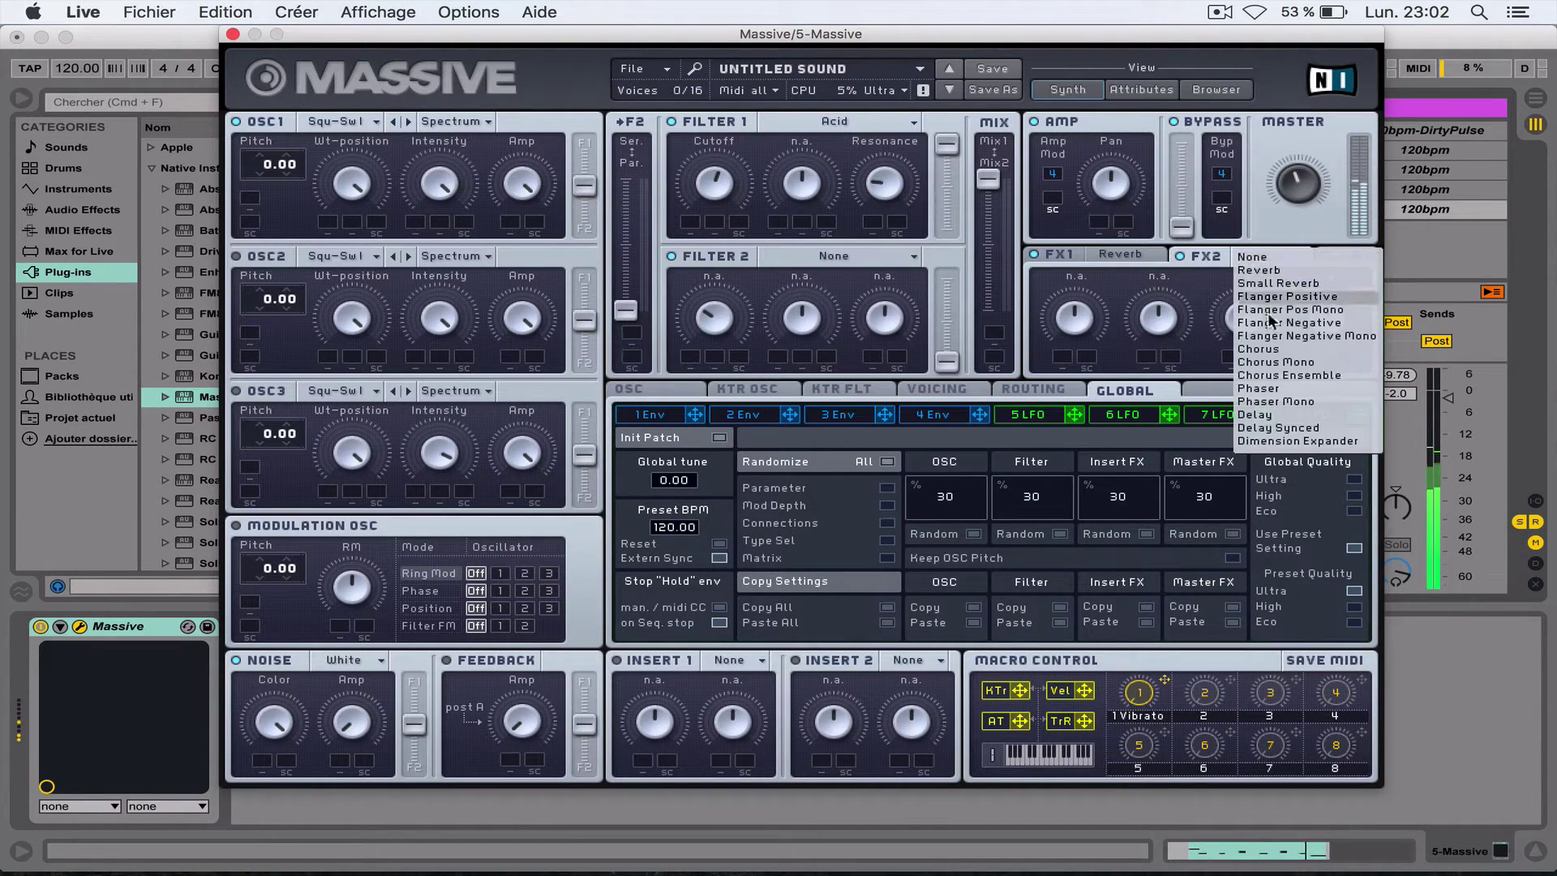
{"action": "left_click", "coordinate": [1289, 374]}
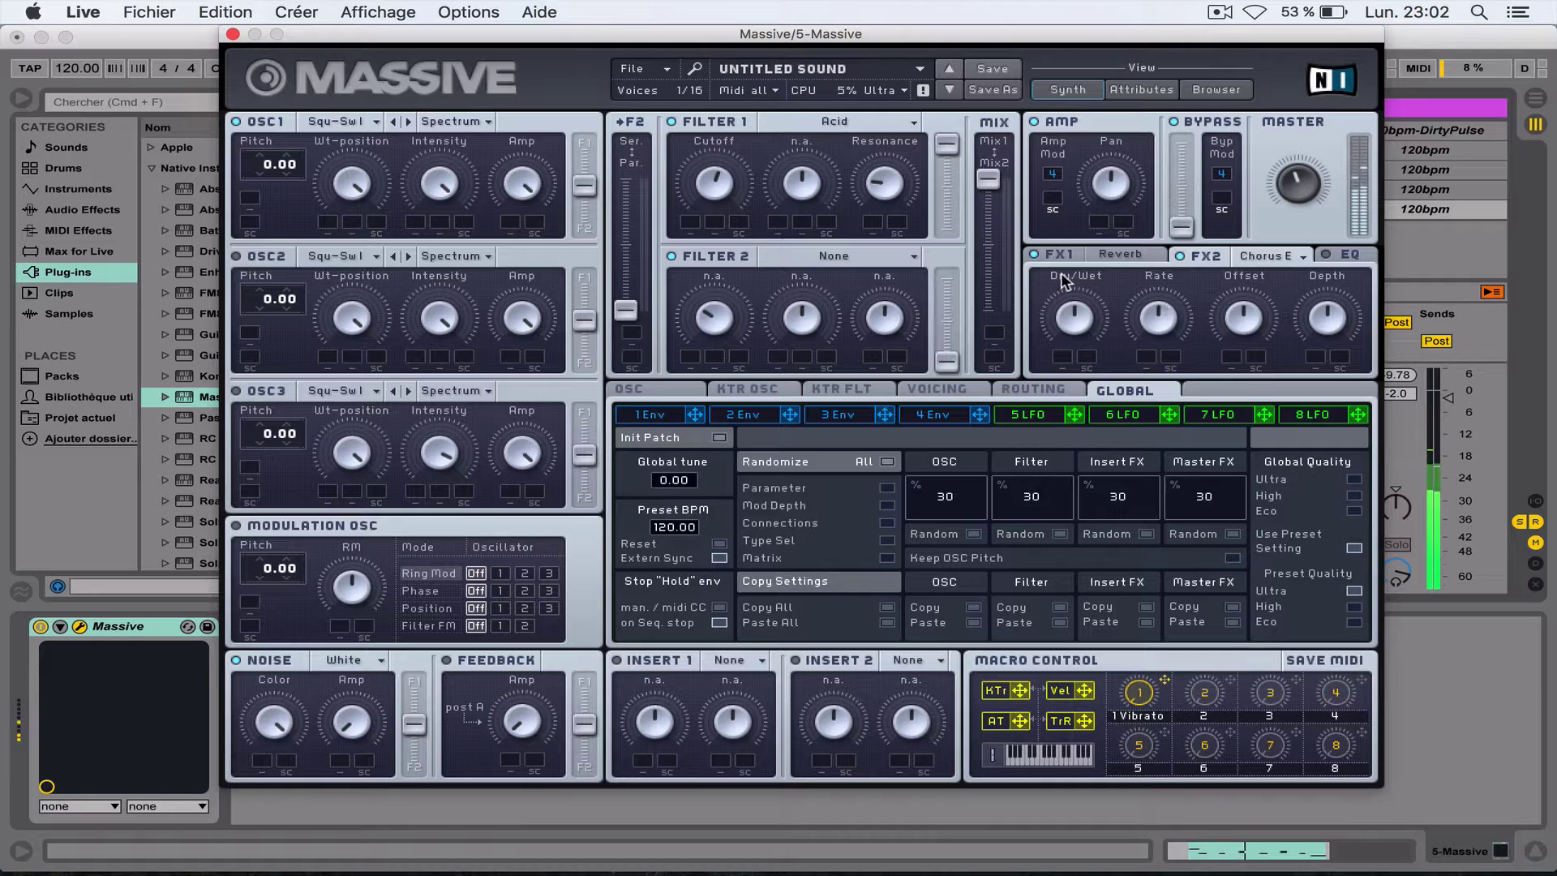
{"action": "left_click_drag", "start_coordinate": [1077, 330], "coordinate": [1091, 369]}
{"action": "left_click_drag", "start_coordinate": [1150, 322], "coordinate": [1155, 338]}
{"action": "left_click_drag", "start_coordinate": [1322, 321], "coordinate": [1326, 342]}
- Shape envelope 1 with a longer attack, shorter decay and release and minimum decay level, and assign it to Filter 1's Cutoff
{"action": "left_click", "coordinate": [646, 416]}
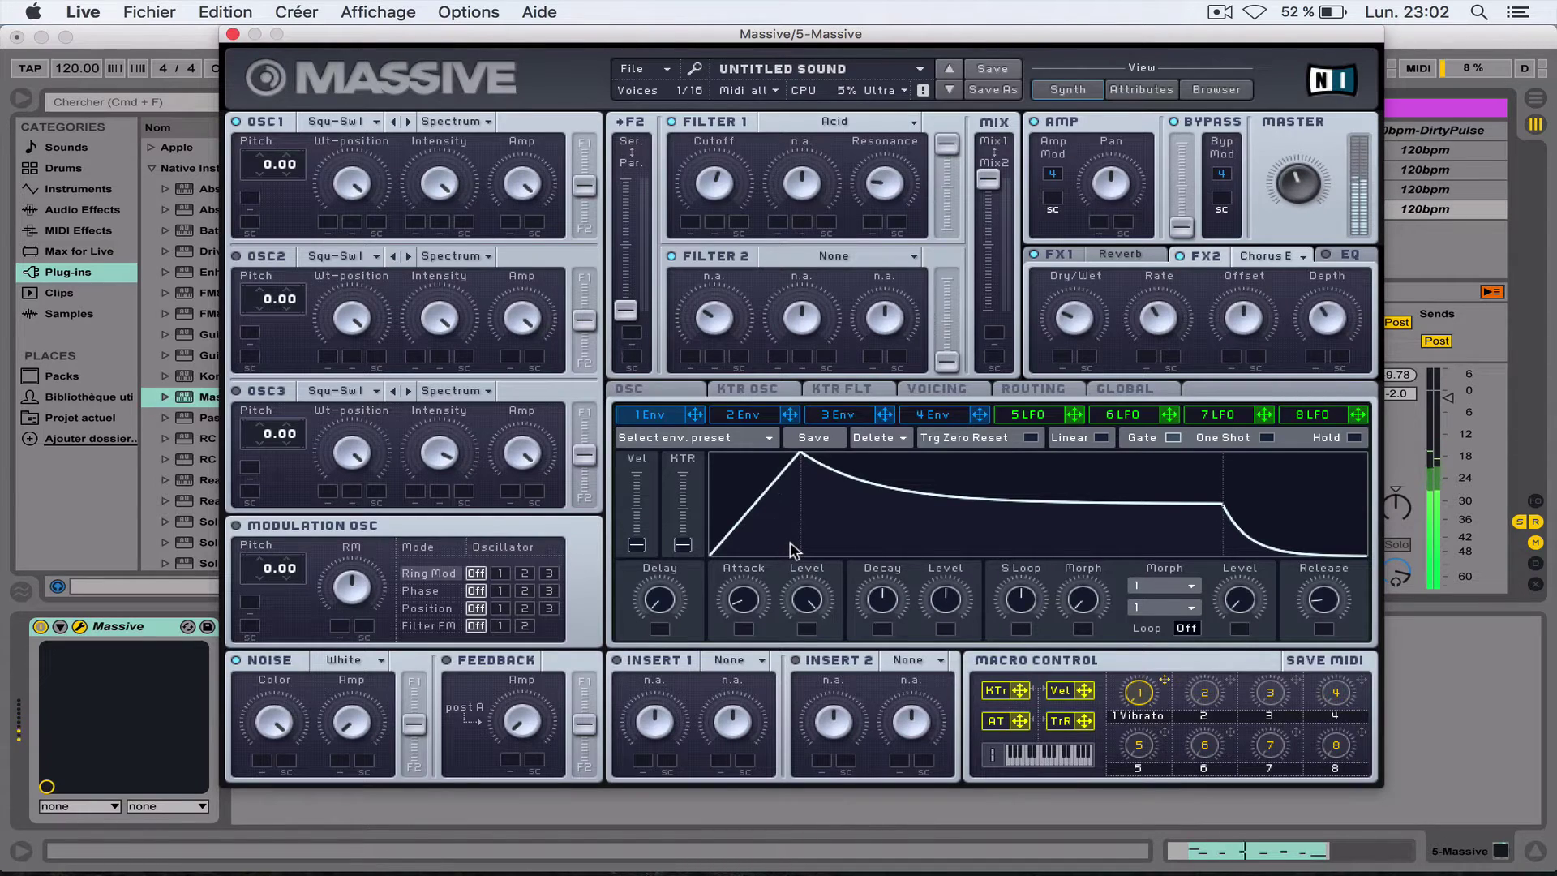
{"action": "left_click_drag", "start_coordinate": [744, 607], "coordinate": [748, 560]}
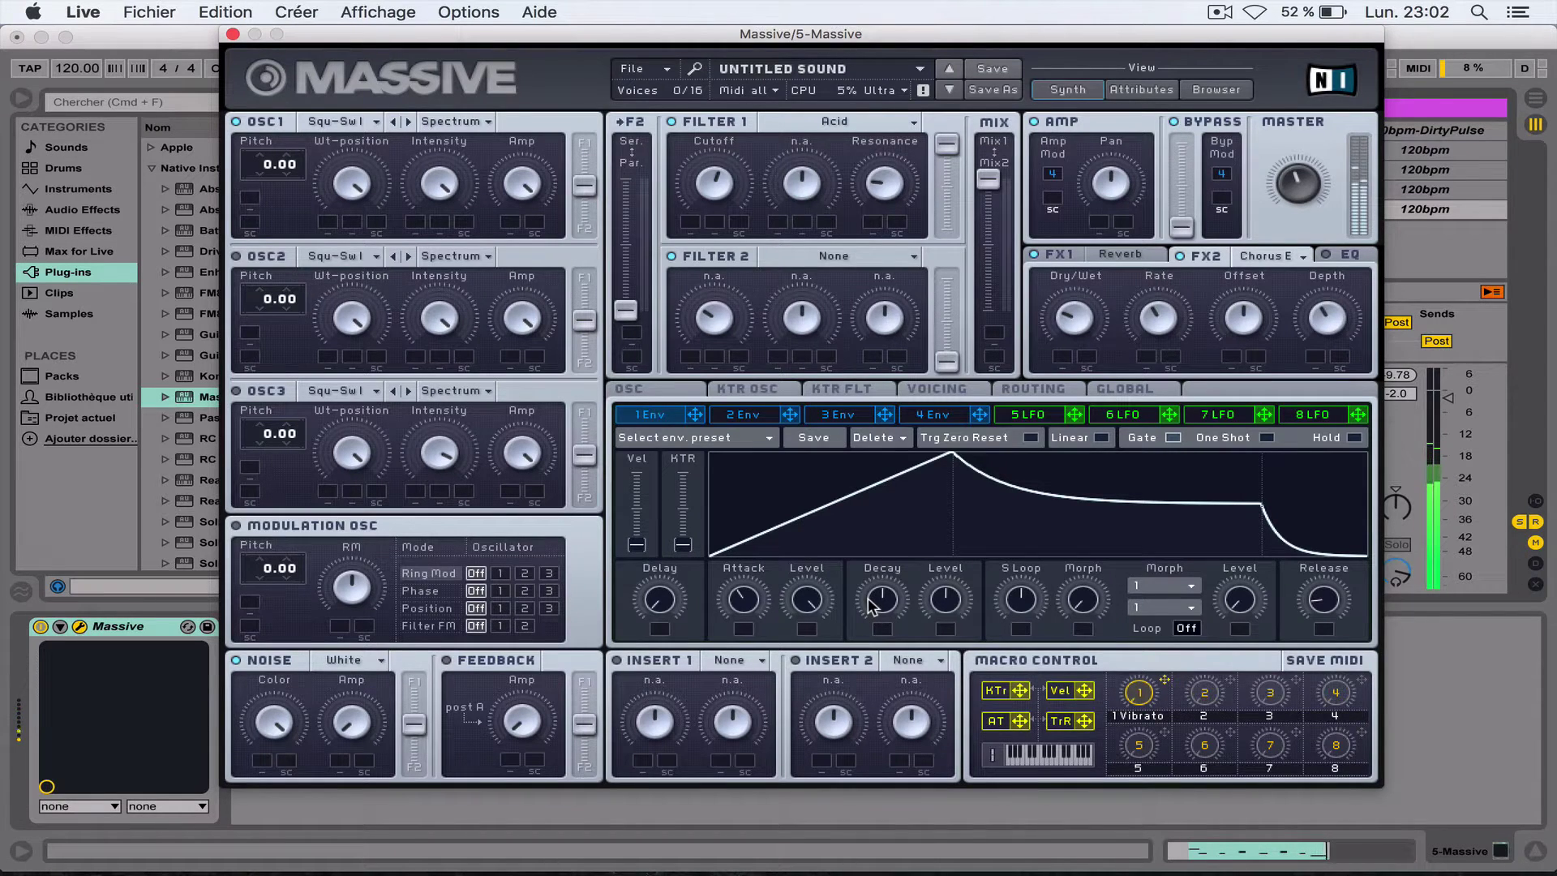
{"action": "left_click_drag", "start_coordinate": [868, 597], "coordinate": [887, 640]}
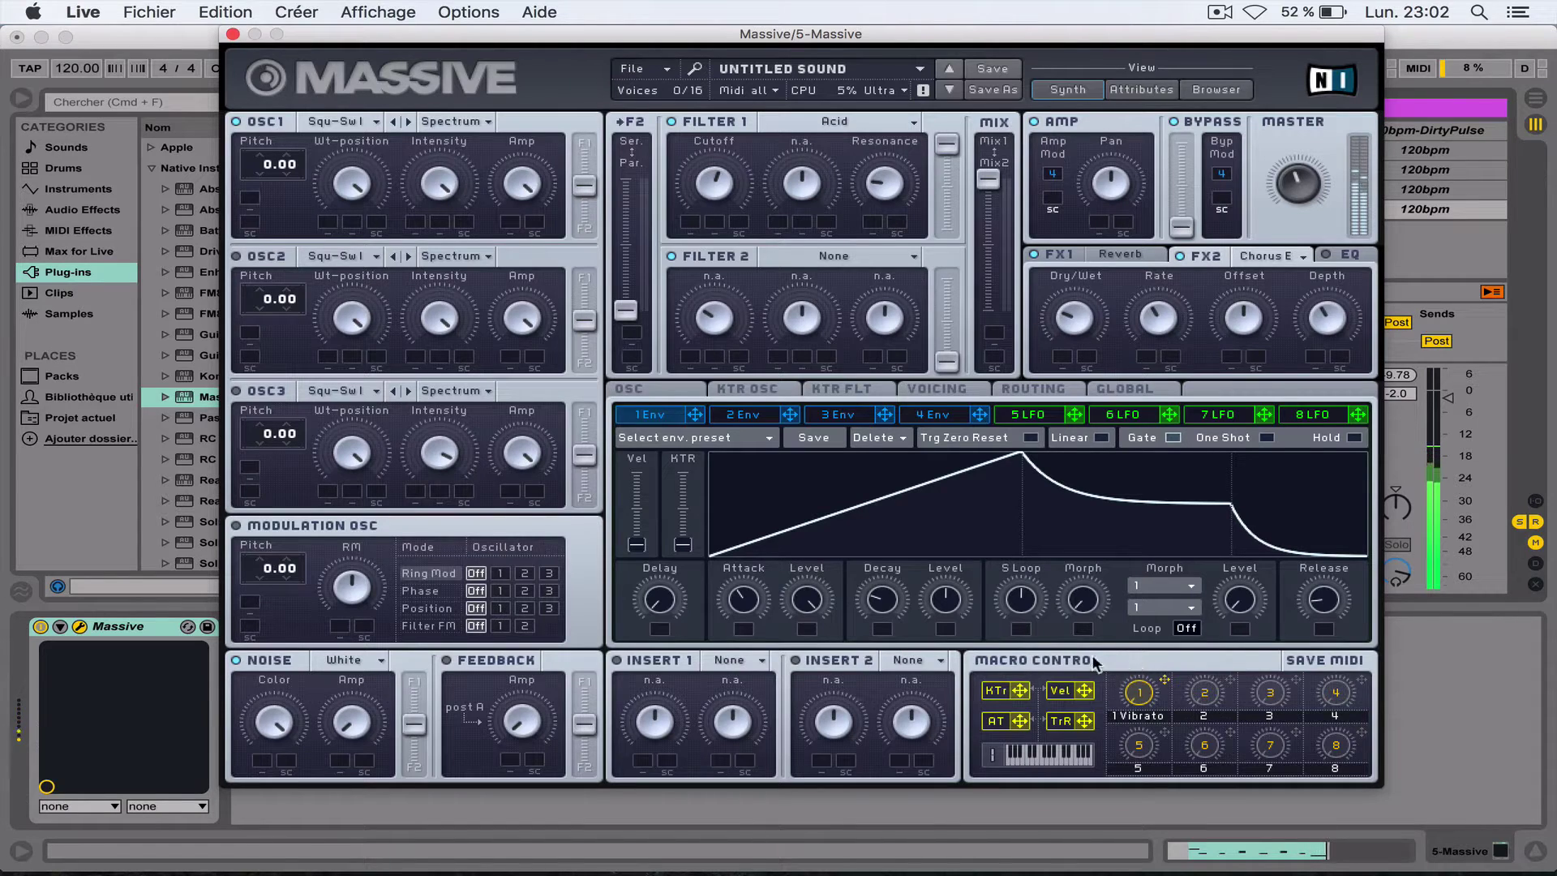
{"action": "left_click_drag", "start_coordinate": [1311, 598], "coordinate": [1311, 659]}
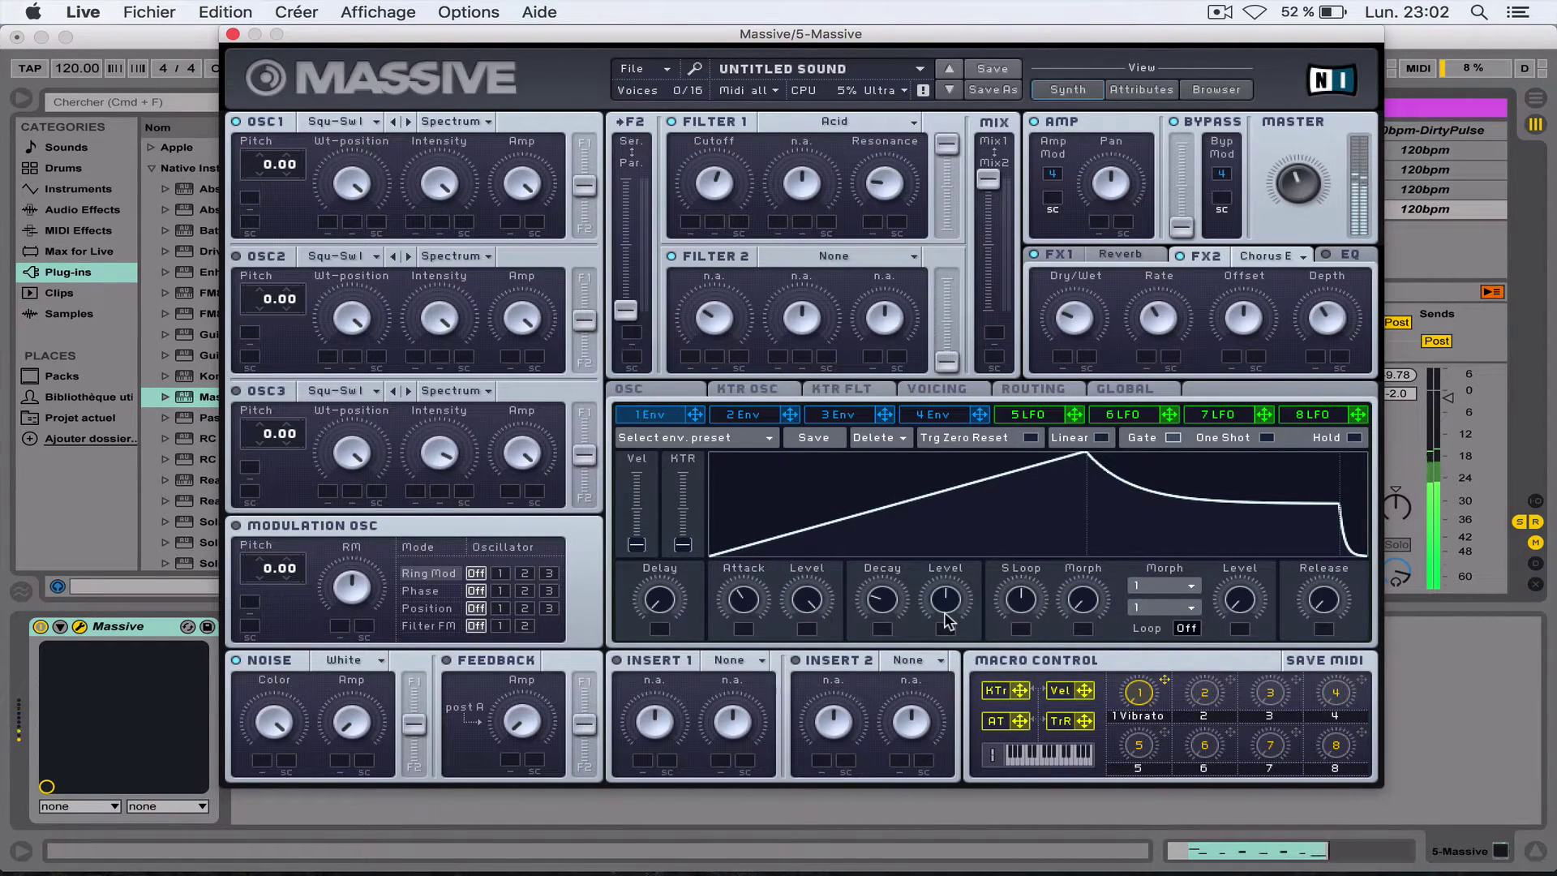
{"action": "left_click_drag", "start_coordinate": [945, 601], "coordinate": [952, 660]}
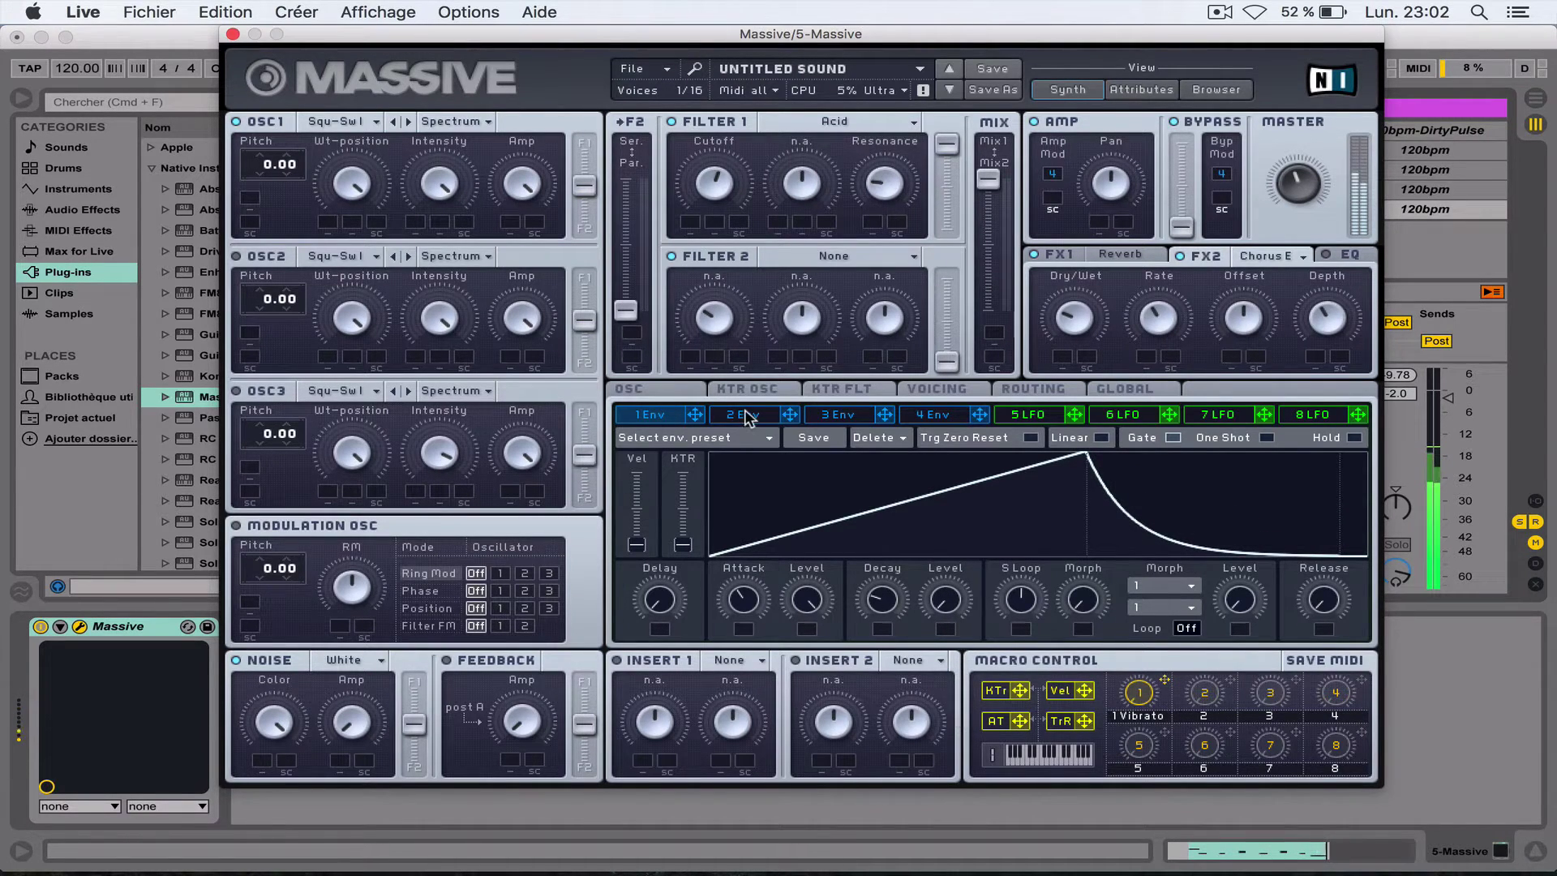
{"action": "left_click_drag", "start_coordinate": [694, 420], "coordinate": [711, 351]}
- Set up OSC2 at pitch -12.00 with reduced Wt-position and Intensity, and route OSC1 and OSC2 fully to Filter 1
{"action": "left_click_drag", "start_coordinate": [346, 314], "coordinate": [460, 408]}
{"action": "left_click", "coordinate": [236, 121]}
{"action": "left_click_drag", "start_coordinate": [589, 314], "coordinate": [573, 65]}
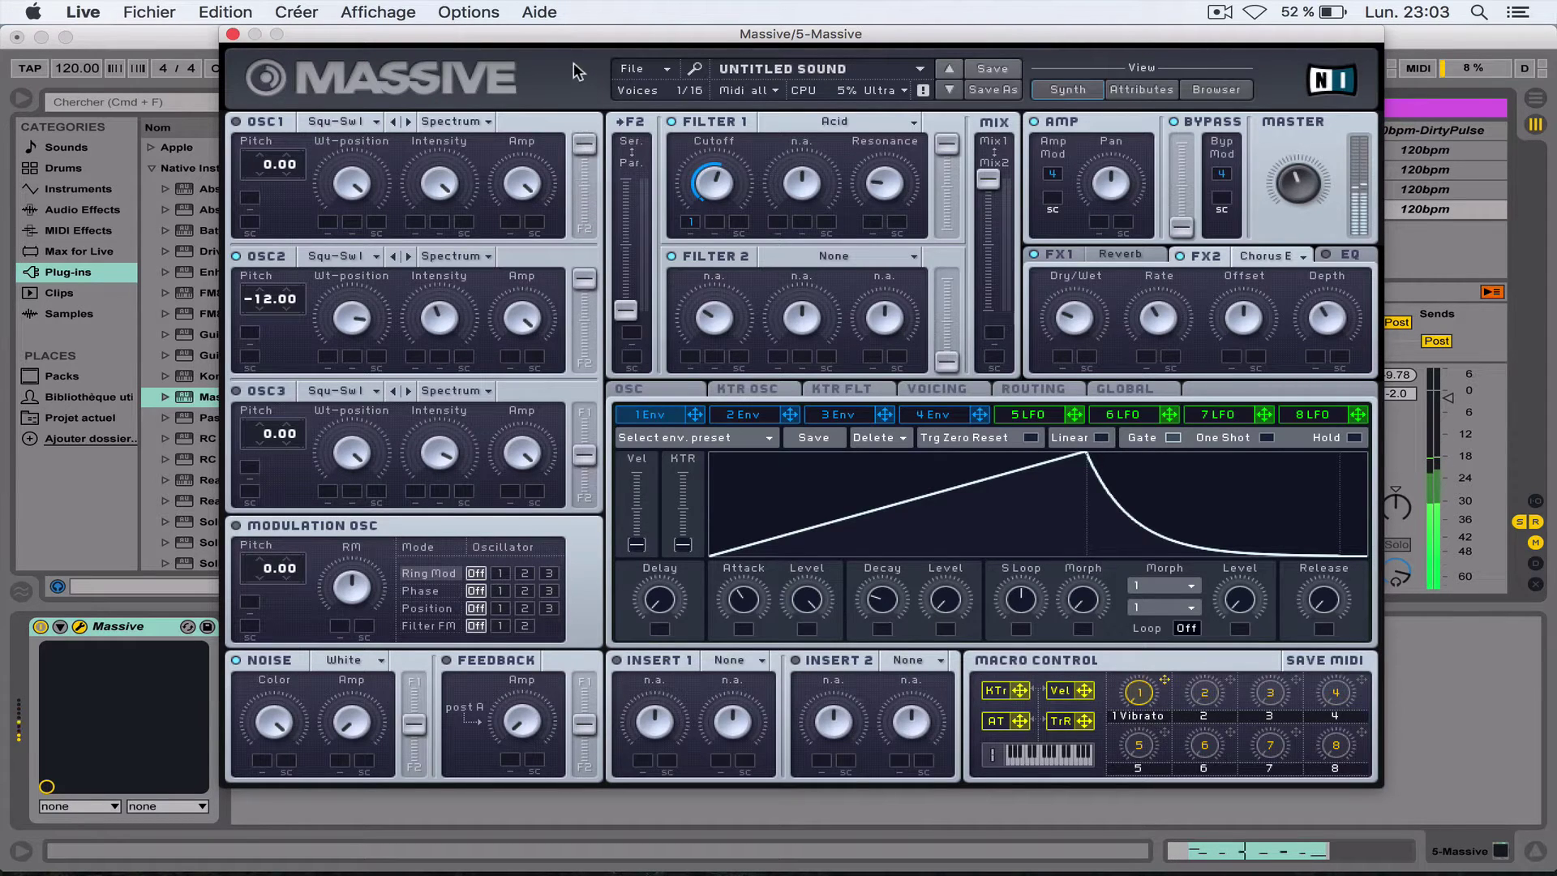
{"action": "left_click", "coordinate": [235, 121]}
- Turn on the modulation oscillator, set its pitch to -12.00, and apply Filter FM to filter 1
{"action": "left_click", "coordinate": [235, 525]}
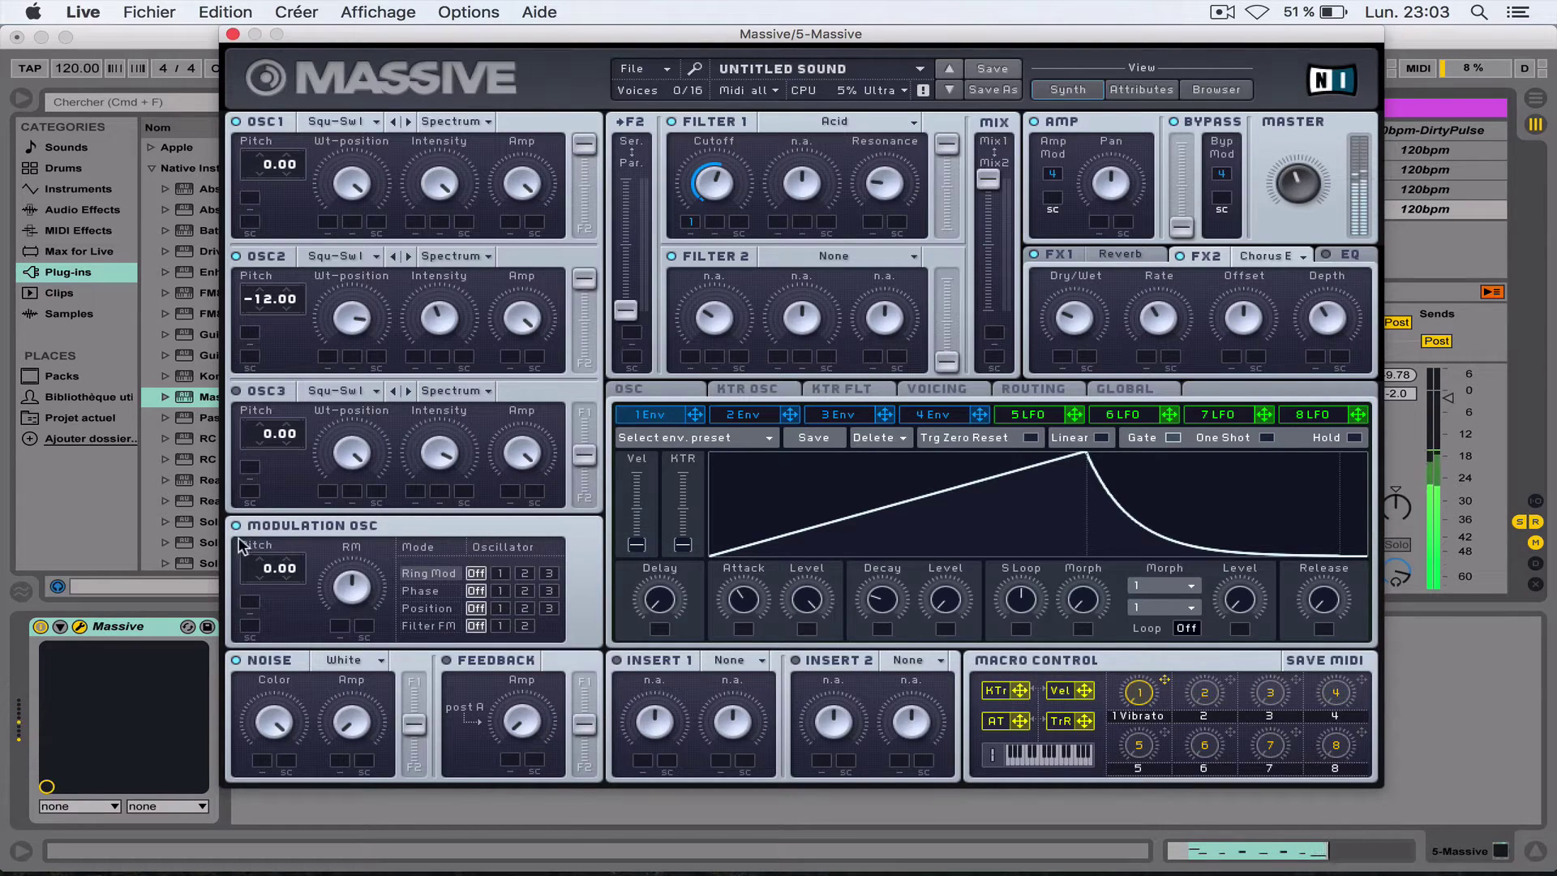
{"action": "left_click", "coordinate": [262, 574]}
{"action": "left_click", "coordinate": [437, 627]}
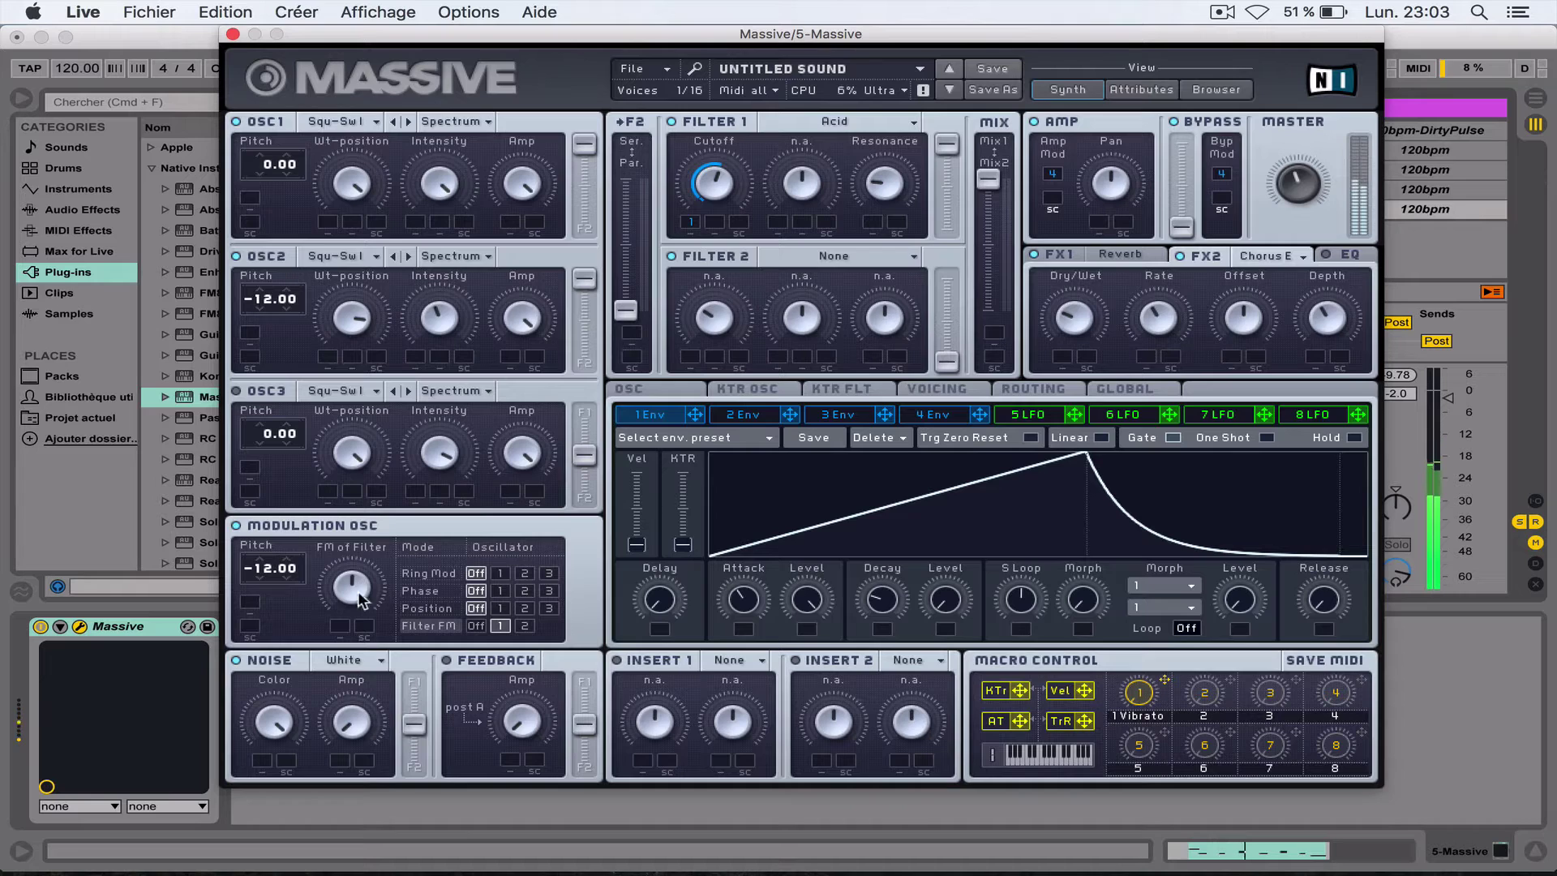
- Try different FM of Filter amounts on the modulation oscillator and leave the knob at its minimum
{"action": "left_click_drag", "start_coordinate": [360, 600], "coordinate": [378, 663]}
{"action": "left_click_drag", "start_coordinate": [357, 558], "coordinate": [342, 523]}
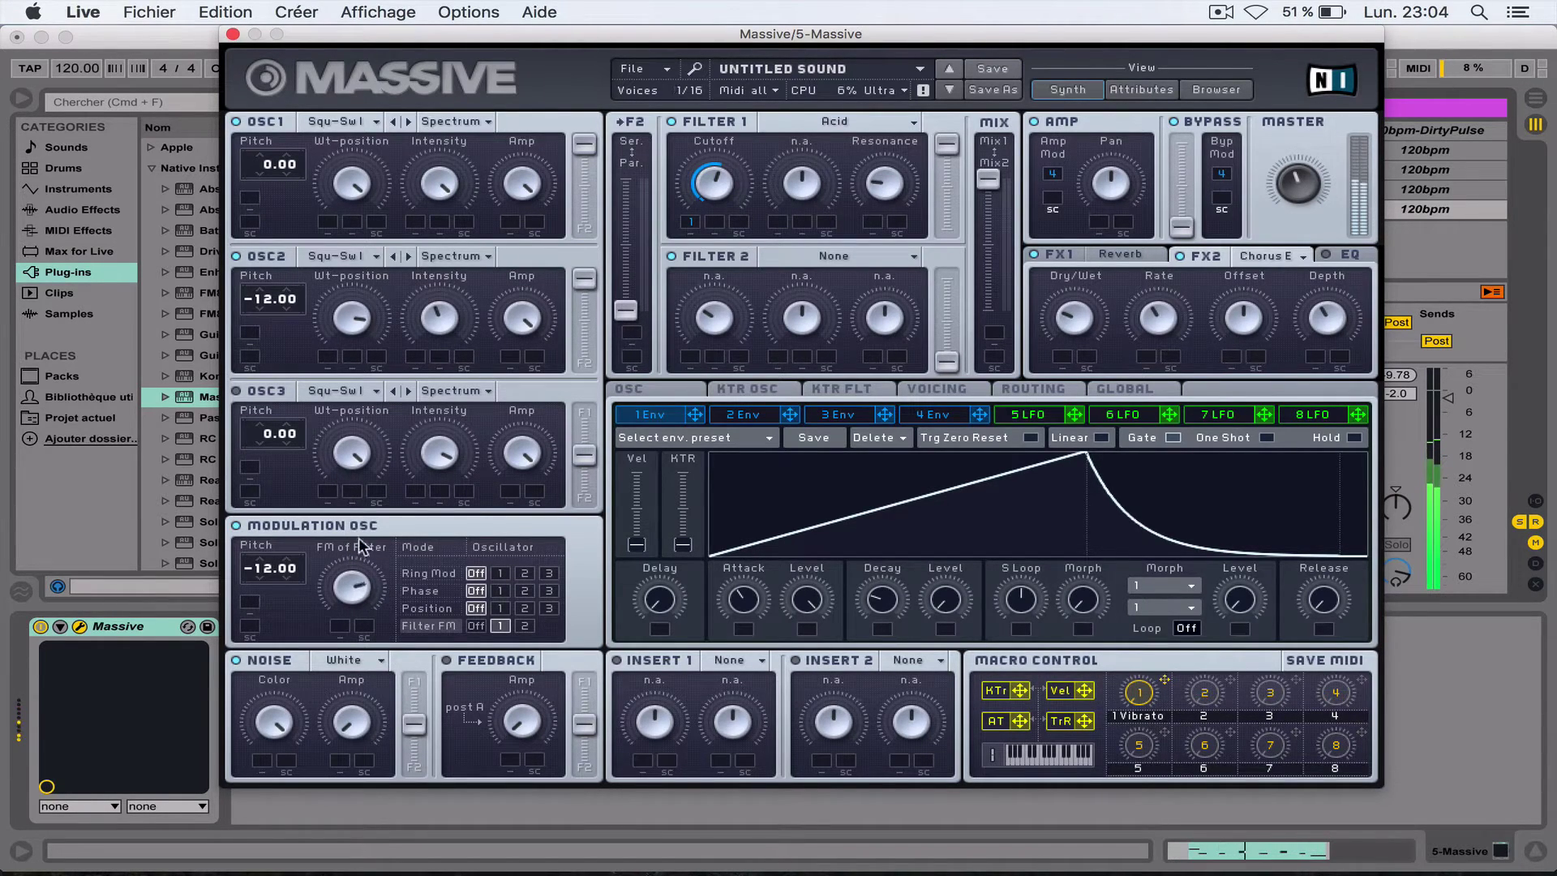
{"action": "left_click_drag", "start_coordinate": [373, 596], "coordinate": [403, 689]}
- Assign macro 2 to the FM of Filter knob over its full range and name the macro FM Filter
{"action": "left_click_drag", "start_coordinate": [1230, 682], "coordinate": [340, 626]}
{"action": "left_click_drag", "start_coordinate": [340, 630], "coordinate": [342, 545]}
{"action": "type", "text": "M Filter"}
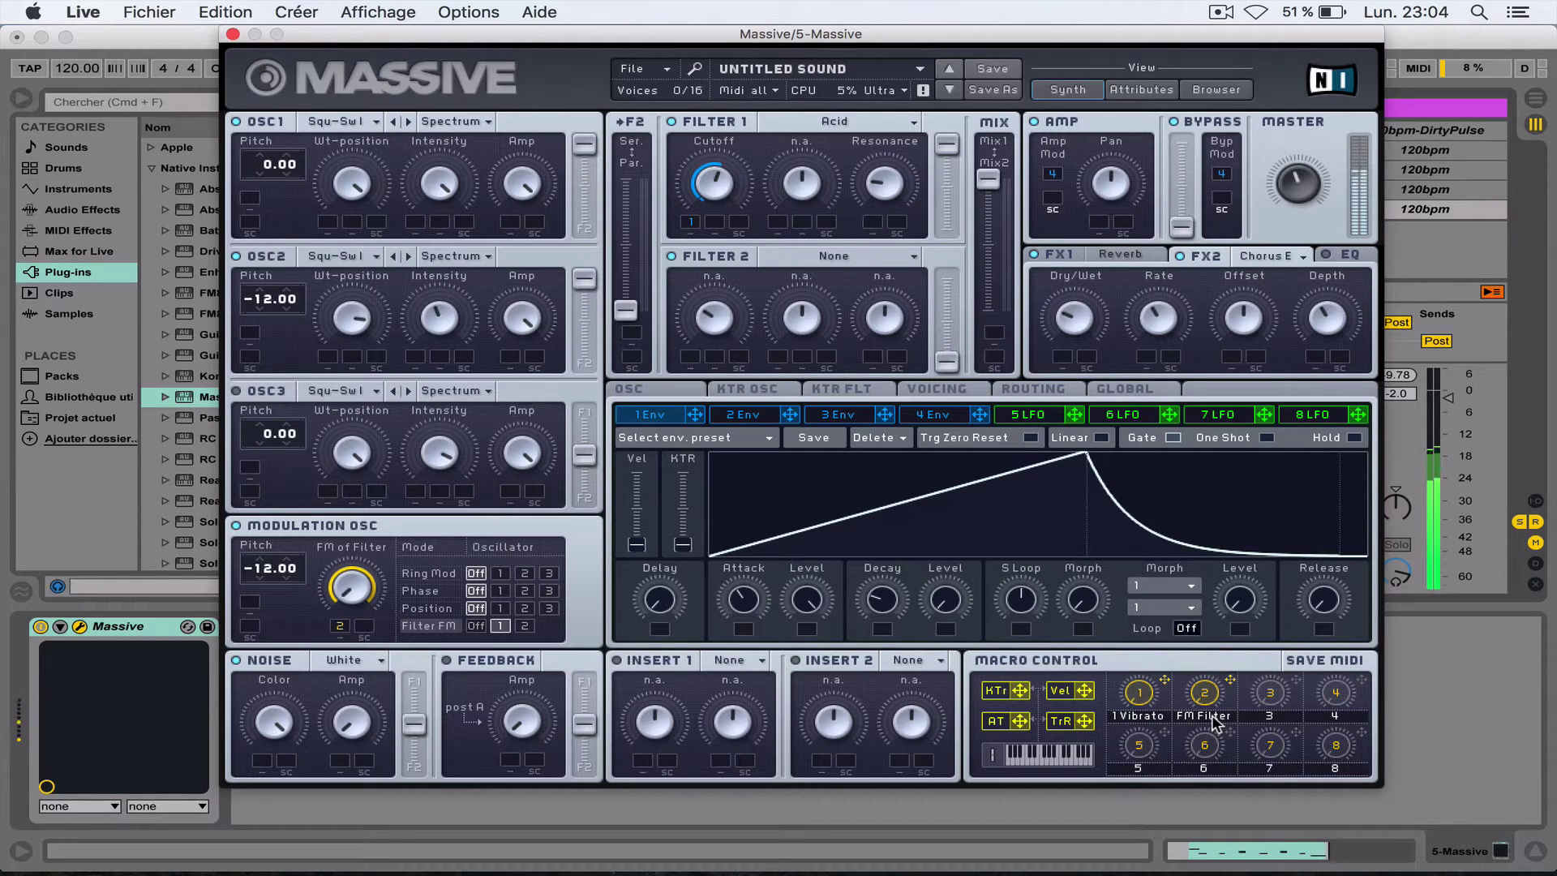
- Change modulation source 7 from an LFO to a Performer
{"action": "left_click", "coordinate": [1223, 412]}
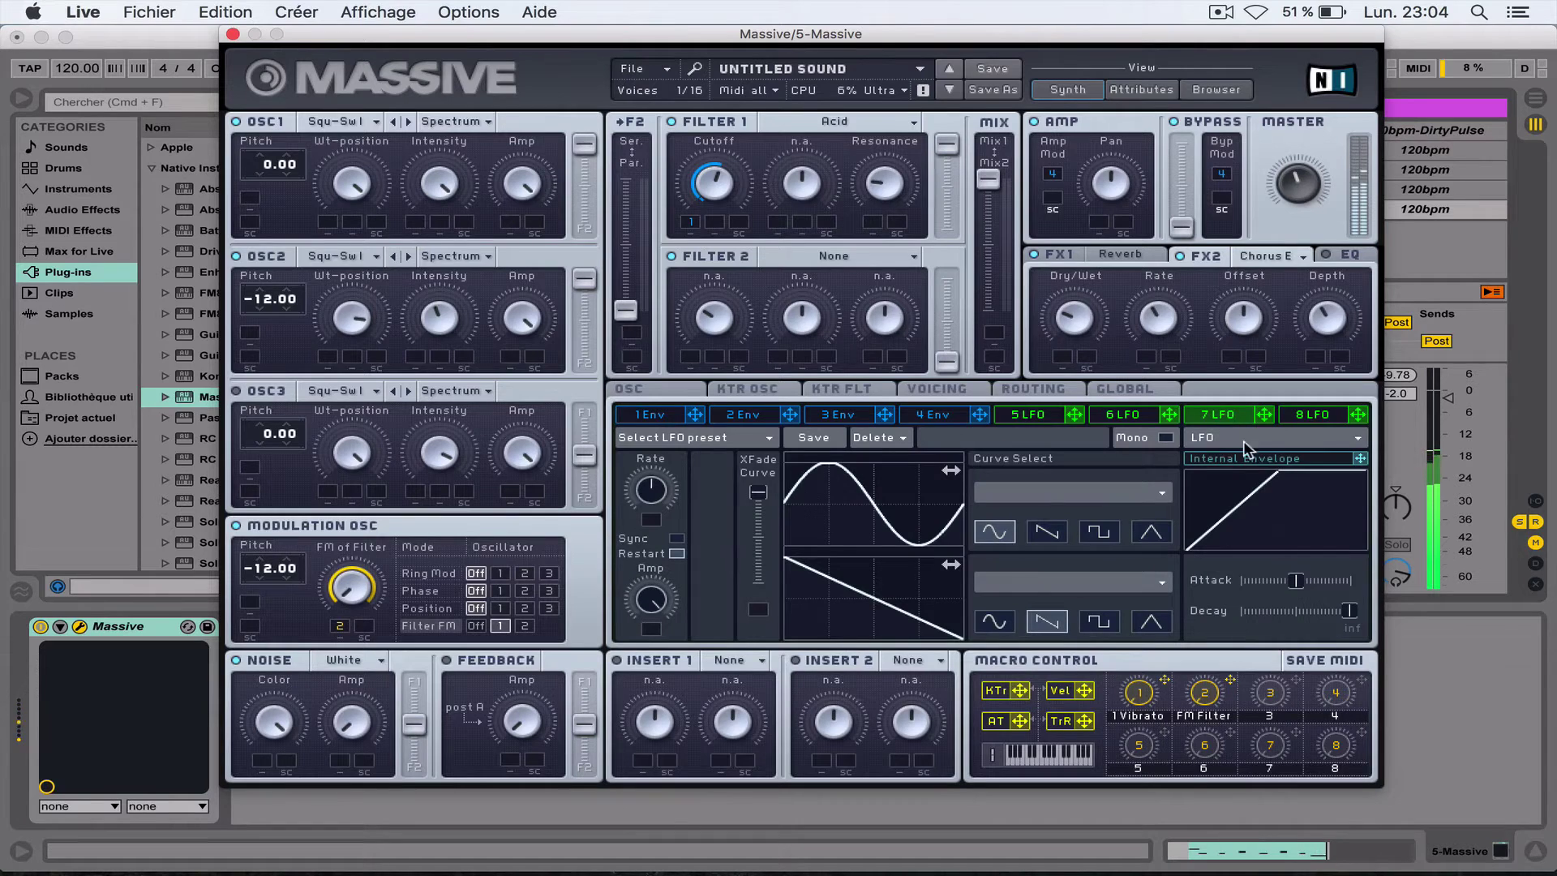
{"action": "left_click", "coordinate": [1249, 437]}
{"action": "left_click", "coordinate": [1235, 453]}
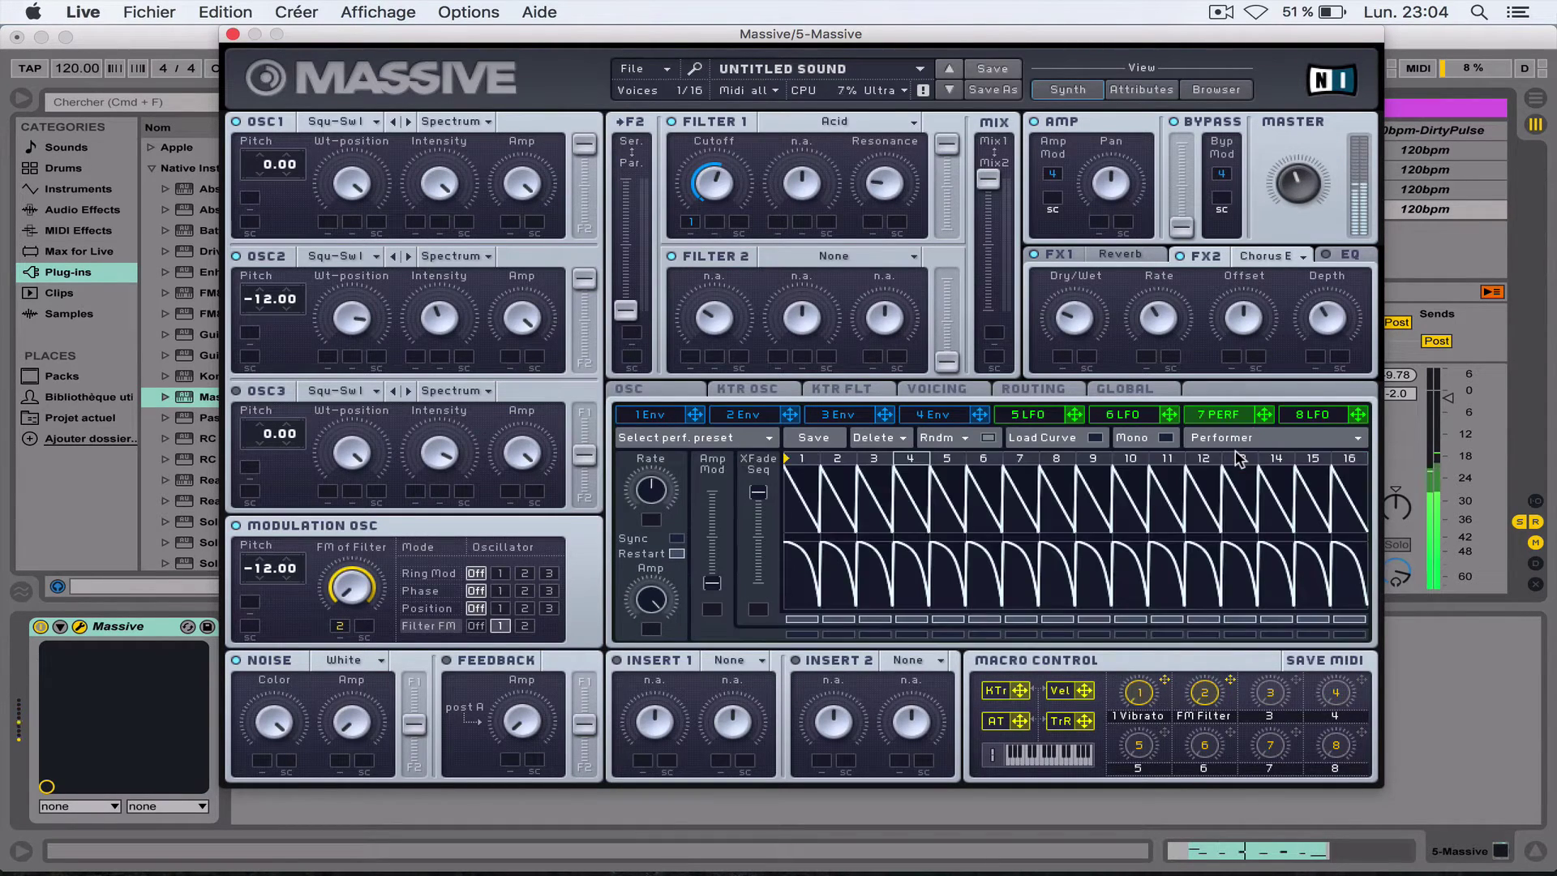
- Load the factory Back and Forth preset into Performer 7 and assign the Performer to OSC1's Wt-position
{"action": "left_click", "coordinate": [729, 436]}
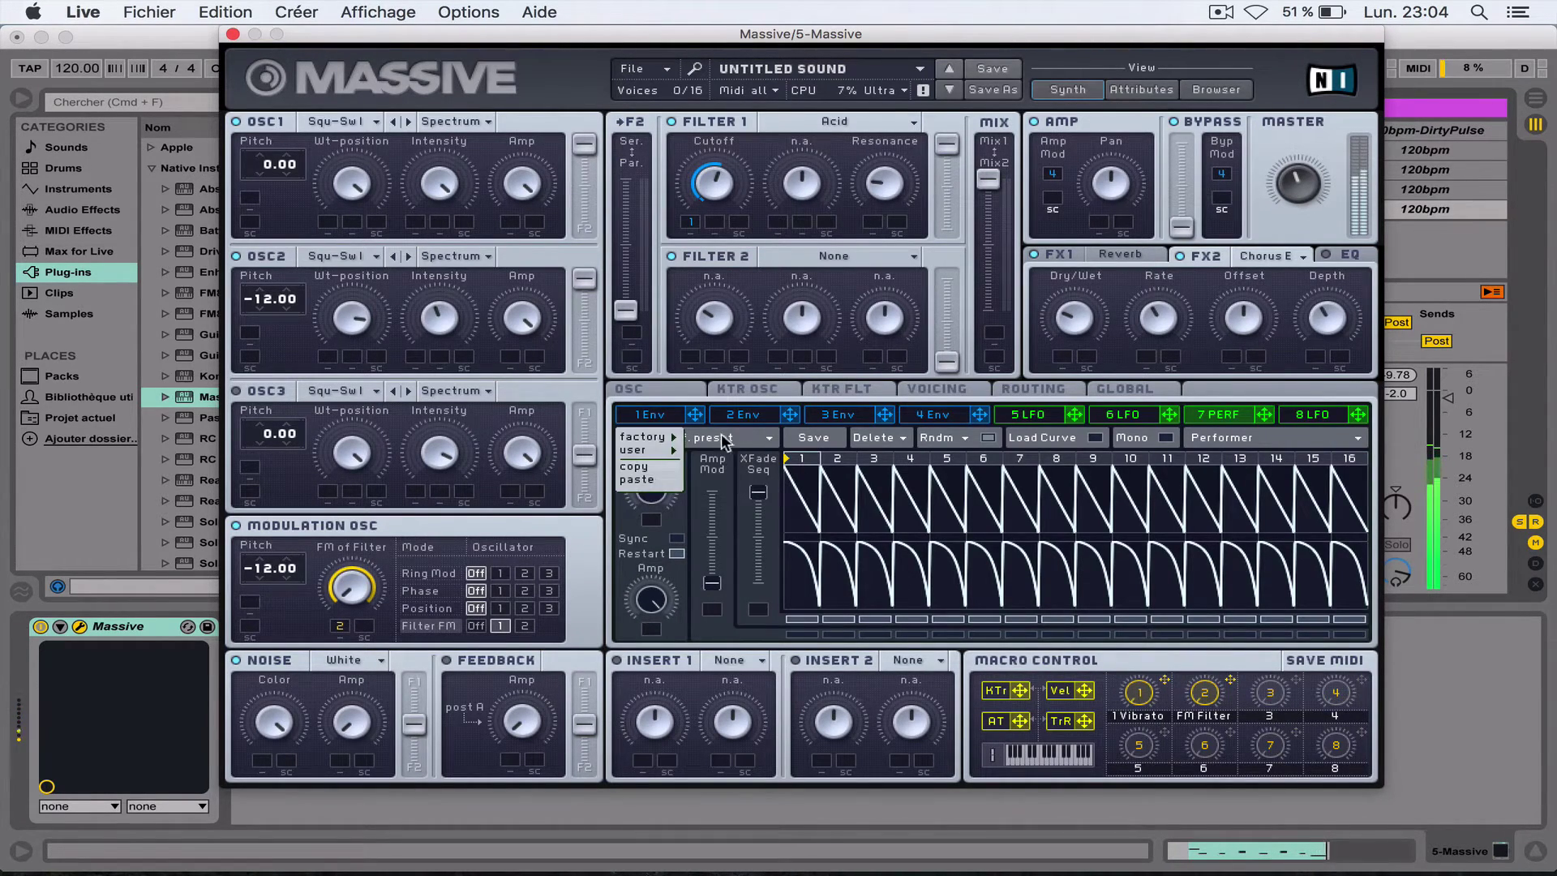
{"action": "mouse_move", "coordinate": [649, 436]}
{"action": "left_click", "coordinate": [710, 454]}
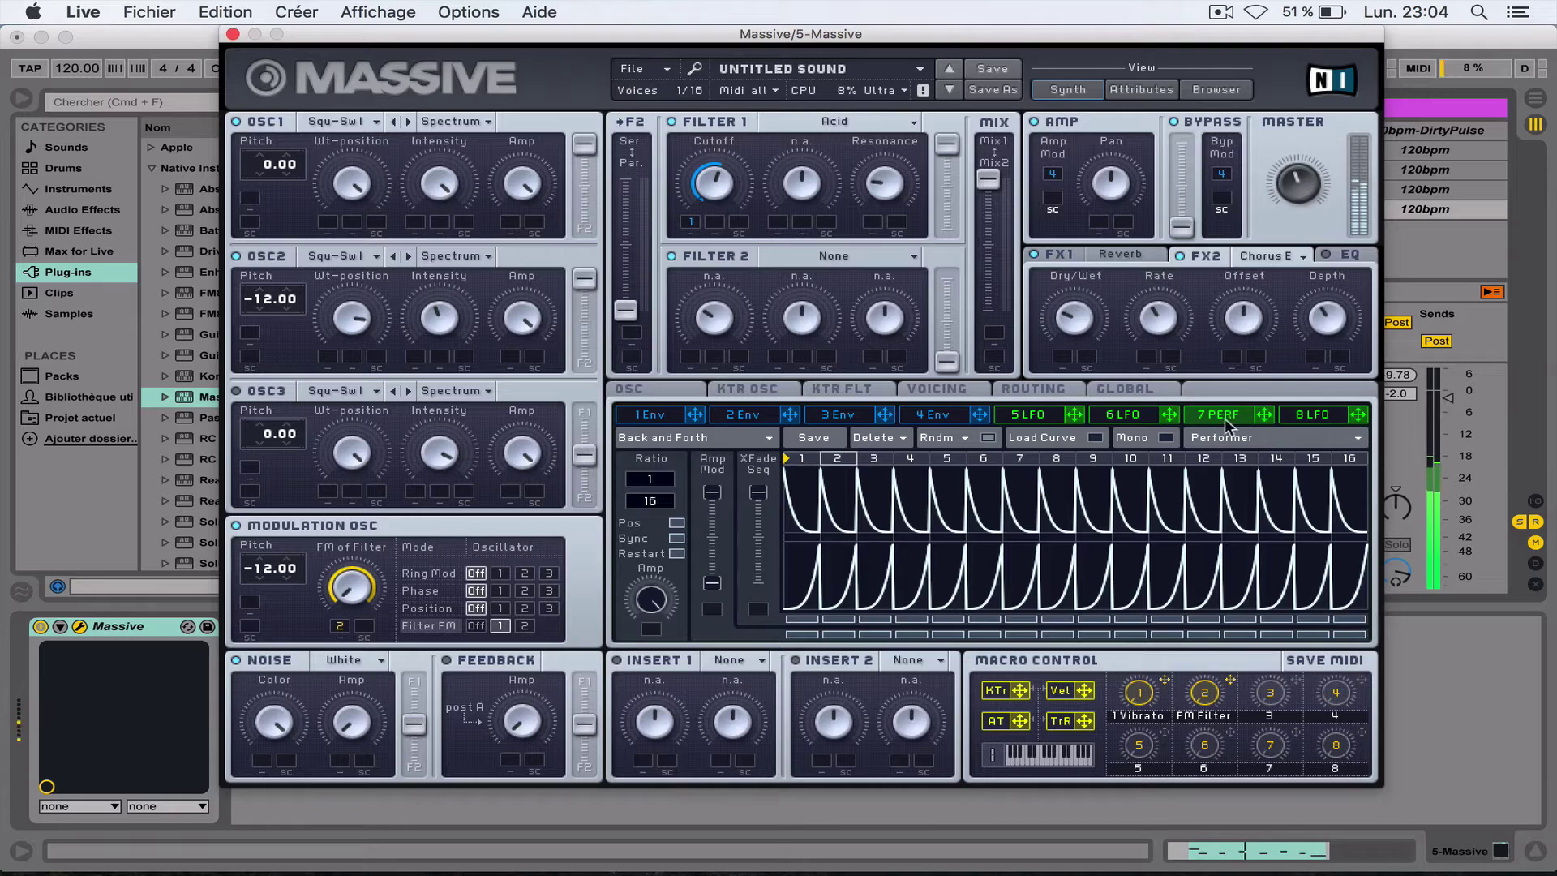
{"action": "left_click_drag", "start_coordinate": [1266, 416], "coordinate": [329, 225]}
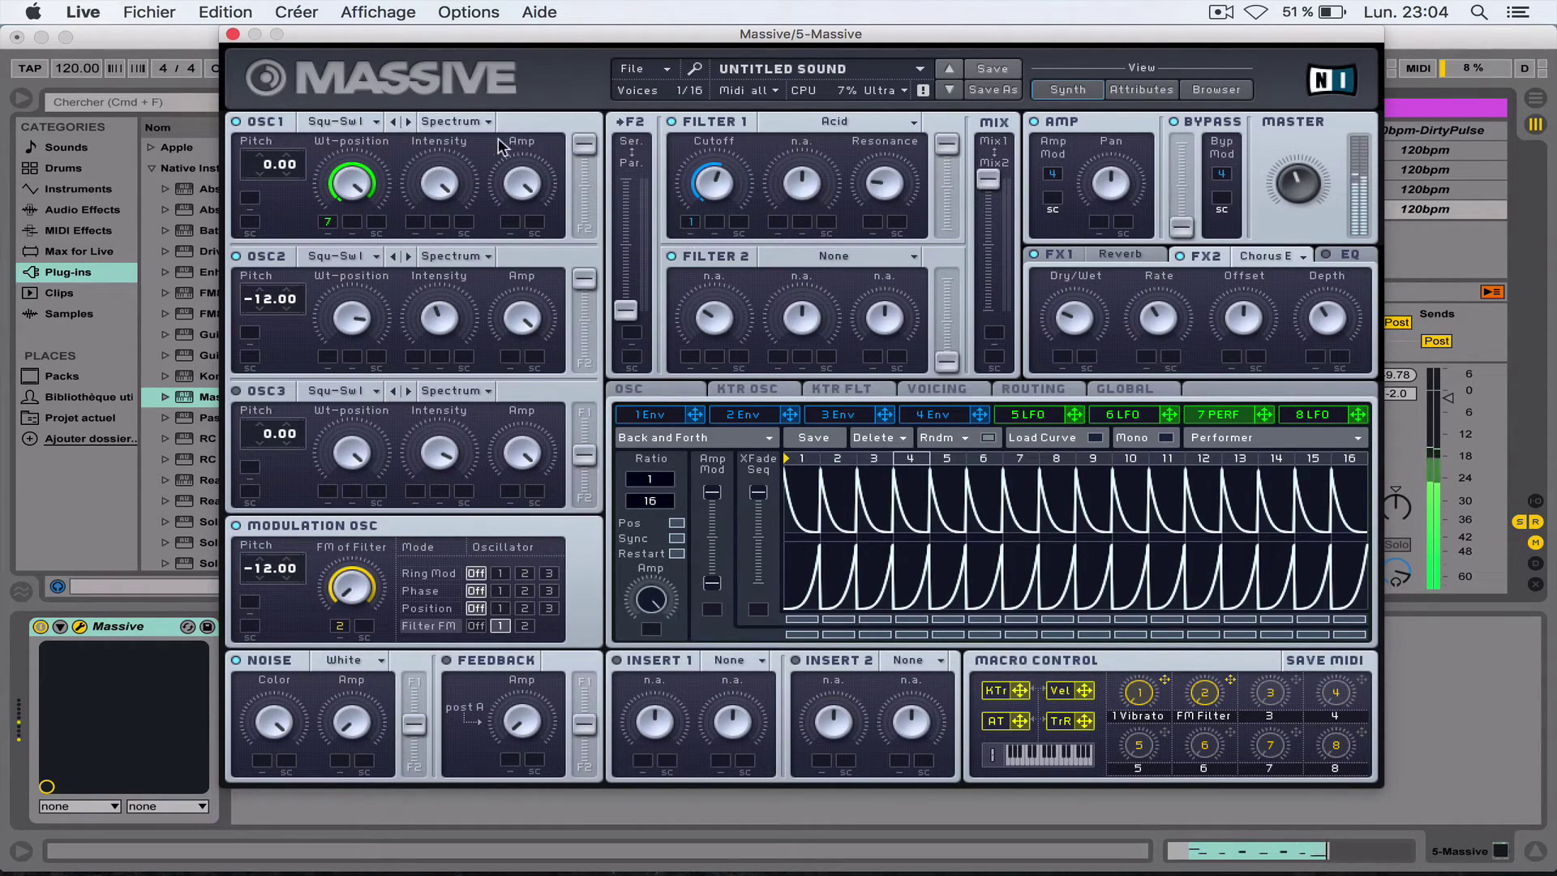
- Close the synth window, set the drum rack track's volume to -5.6 dB, and activate track 3 Massive
{"action": "left_click", "coordinate": [232, 35]}
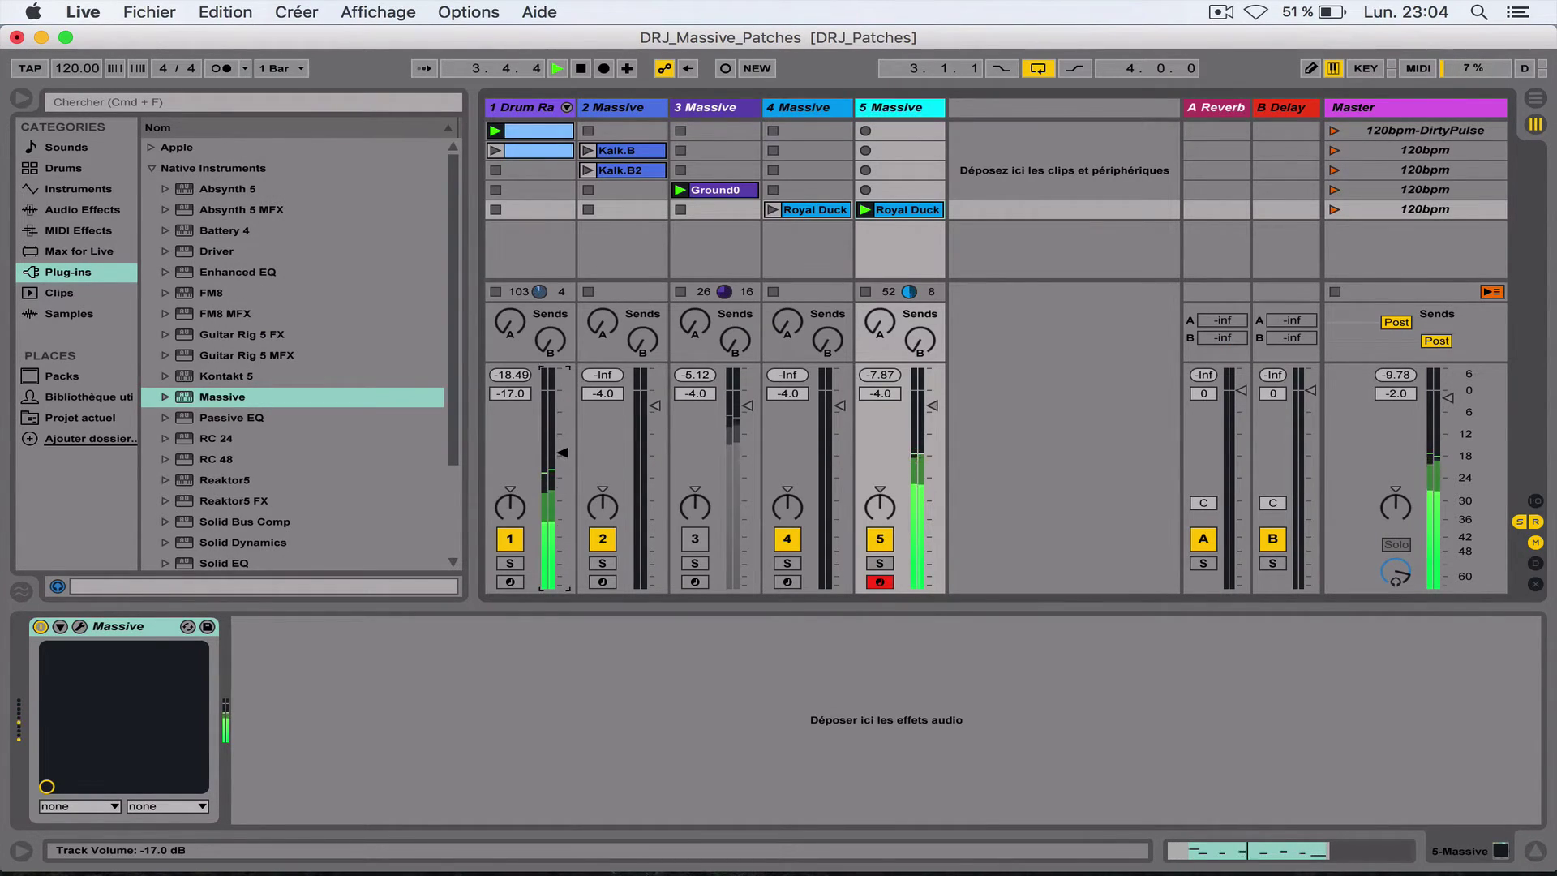
{"action": "left_click_drag", "start_coordinate": [562, 453], "coordinate": [562, 412]}
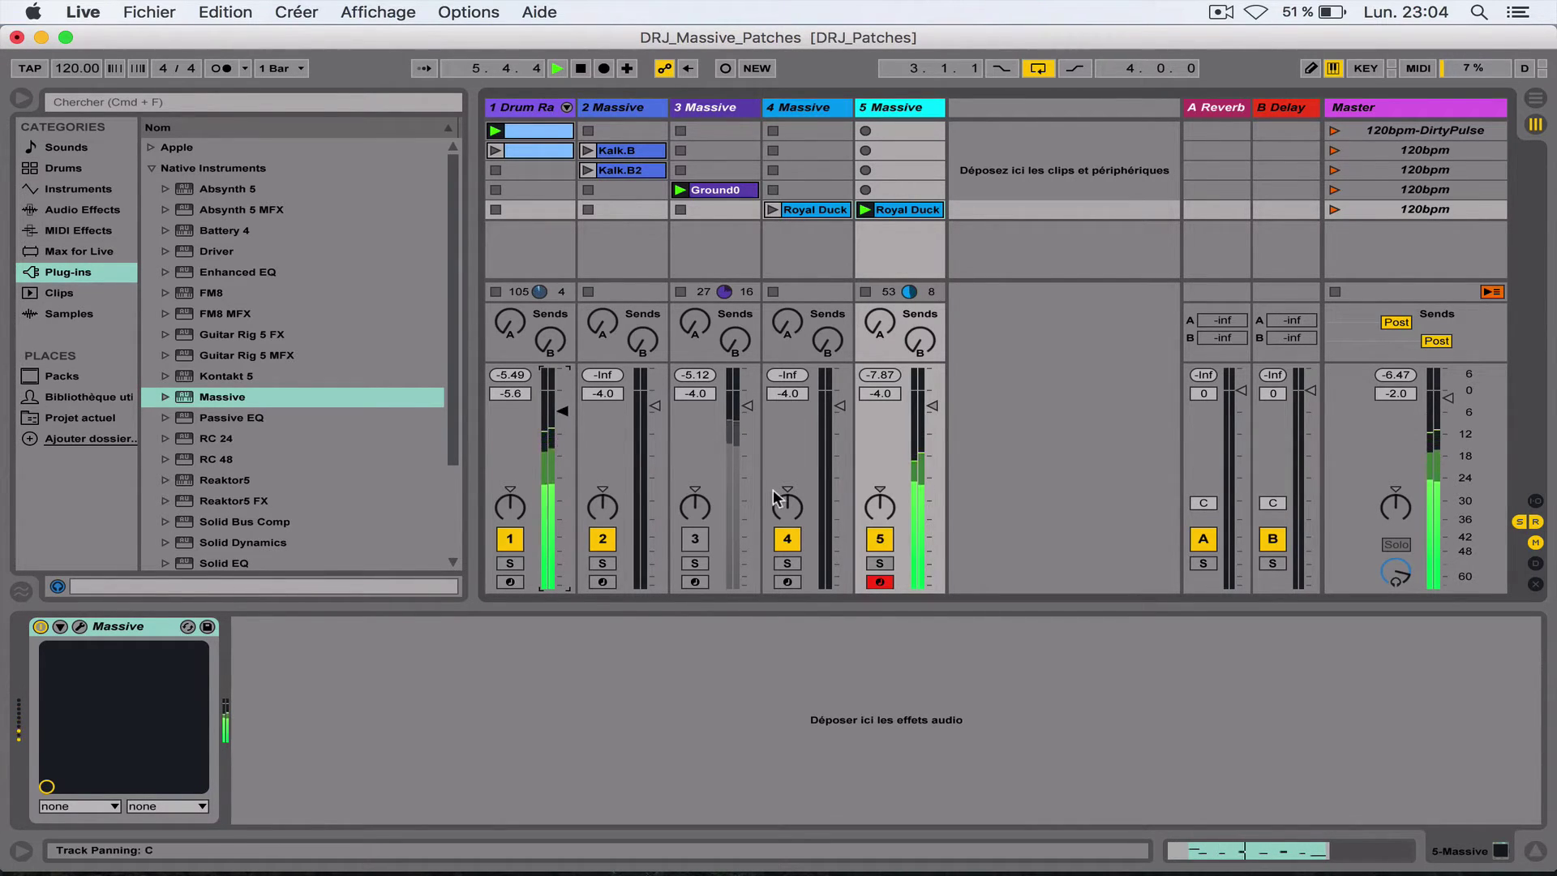
{"action": "left_click", "coordinate": [695, 540]}
{"action": "left_click", "coordinate": [695, 540]}
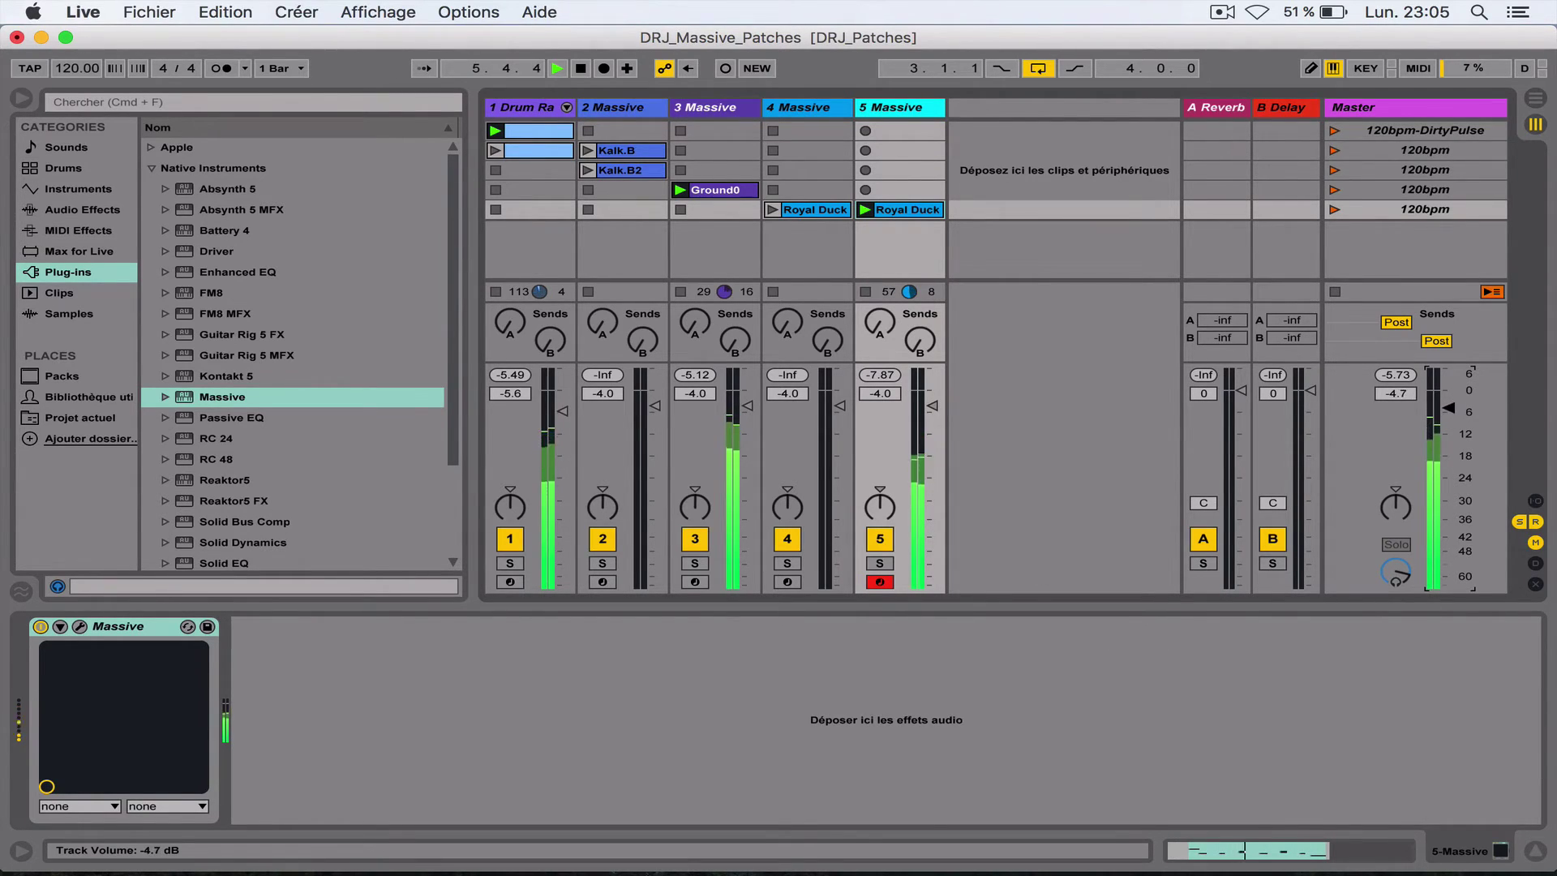
- Fade the master track's volume down to -inf dB
{"action": "left_click_drag", "start_coordinate": [1448, 419], "coordinate": [1449, 578]}
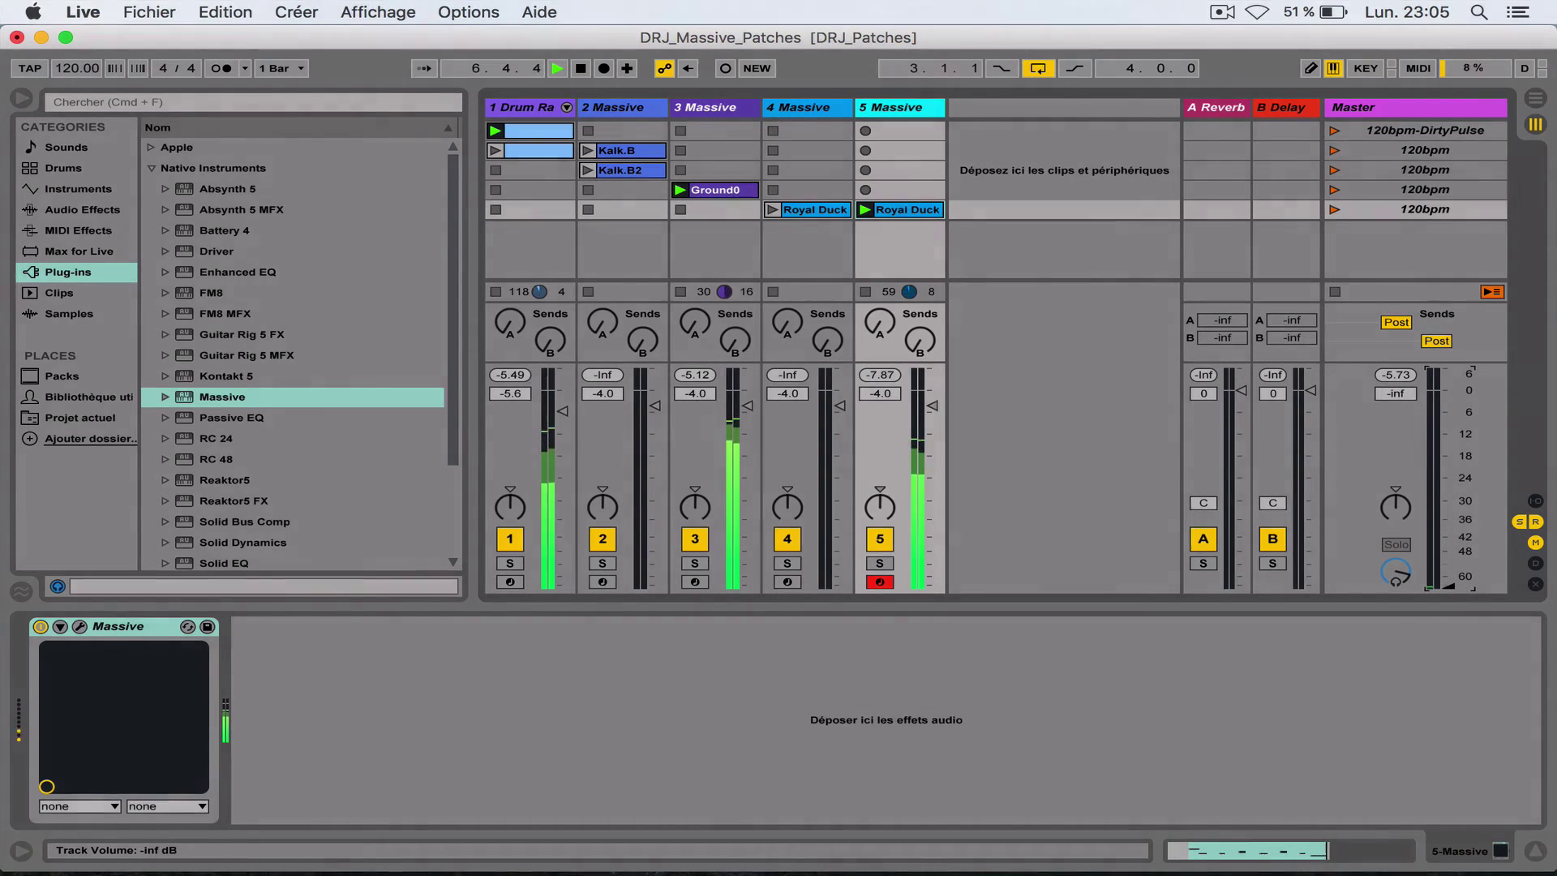